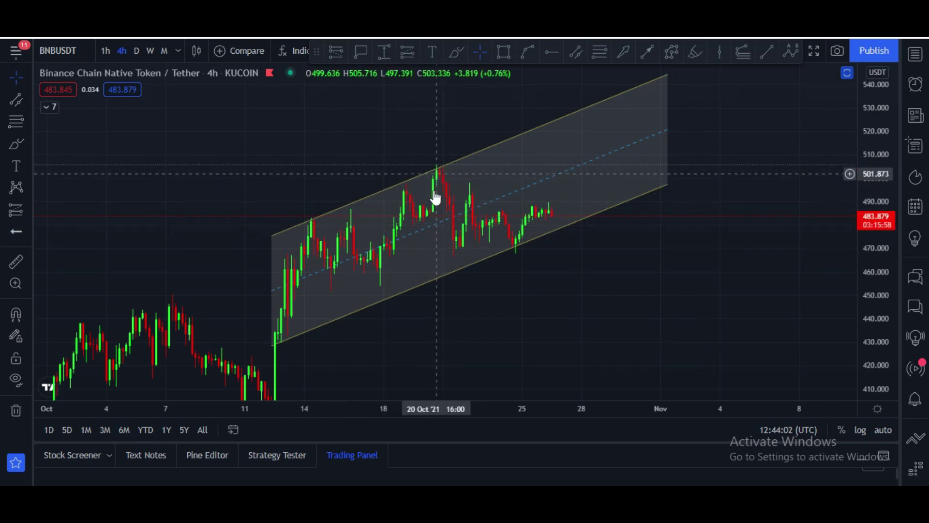
Draw an arrow from the latest candle at about 484 down to the channel's lower boundary at about 479.
click(515, 245)
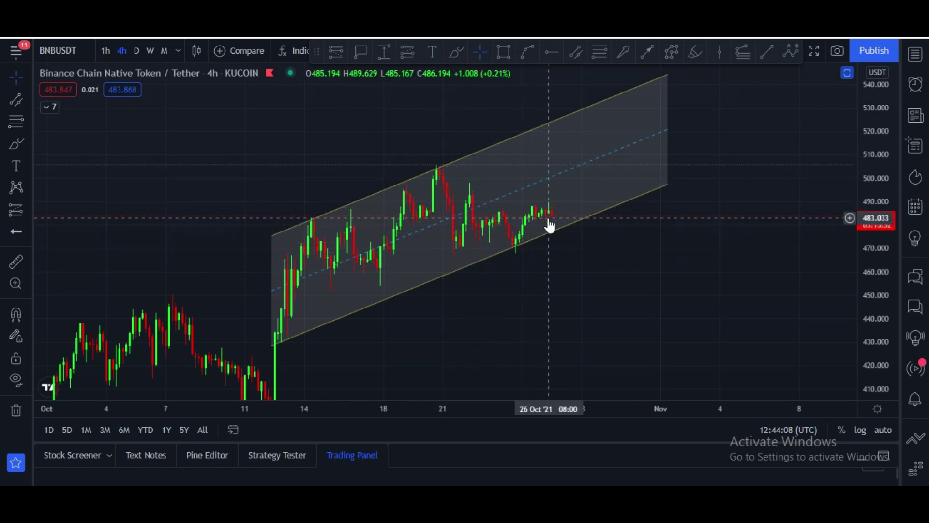
click(647, 52)
click(551, 205)
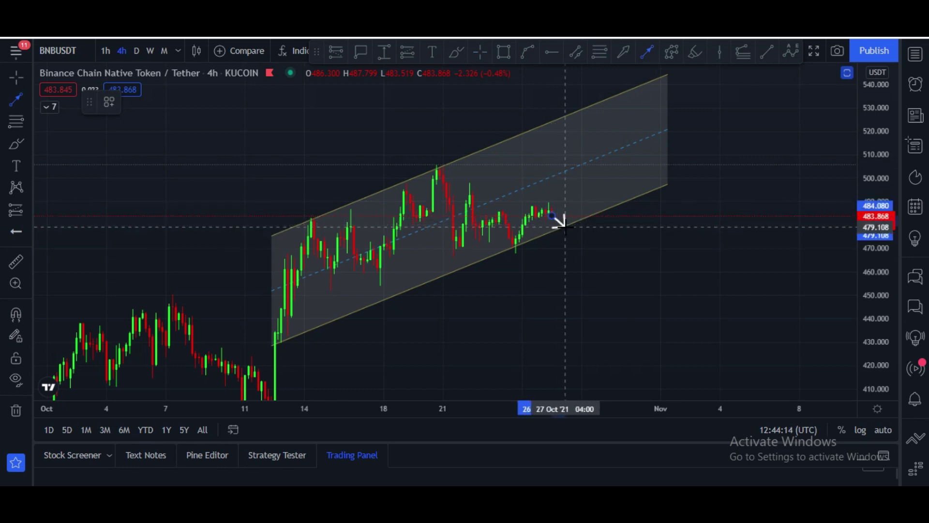
click(565, 226)
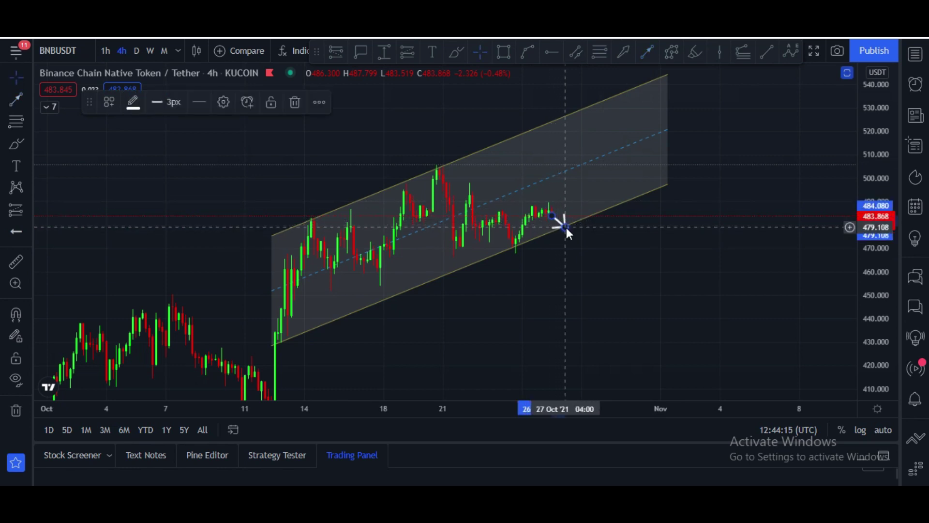
Draw a second arrow from the first arrow's tip up to the channel's dashed midline at about 505.
click(646, 61)
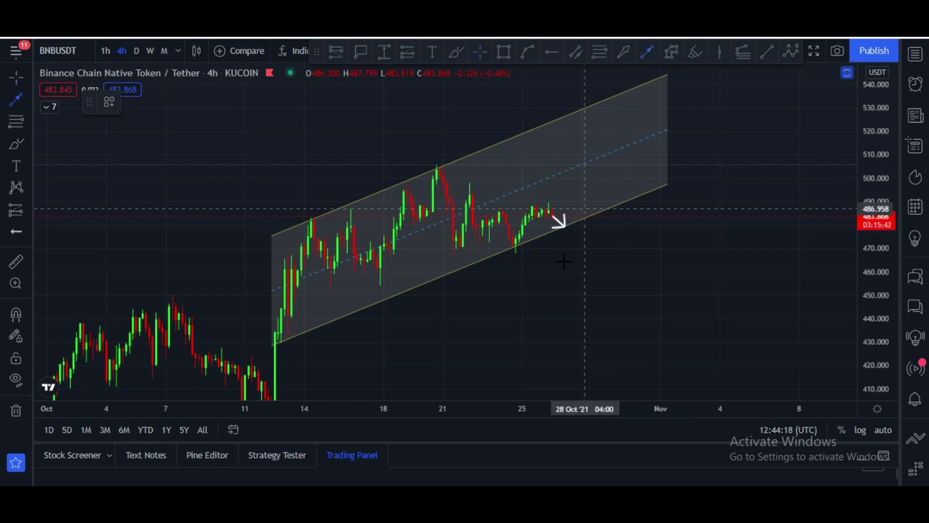
click(565, 230)
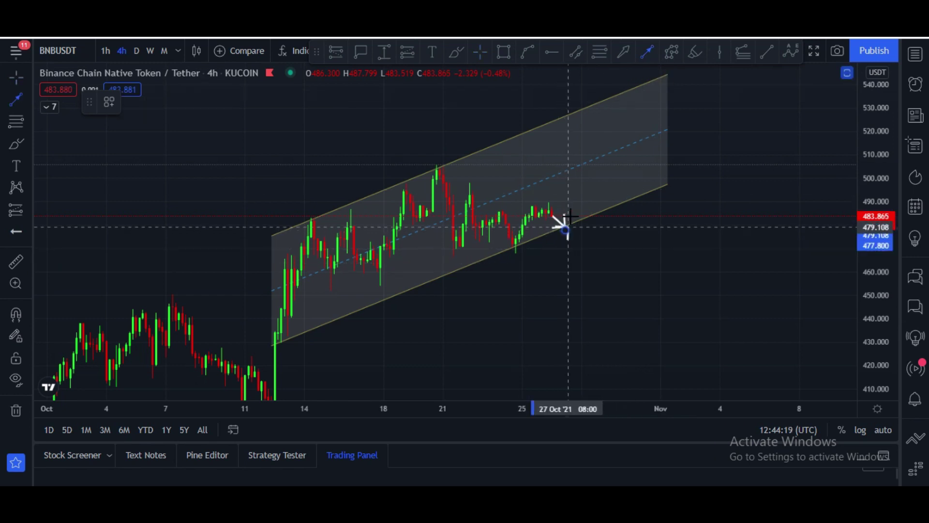
click(576, 167)
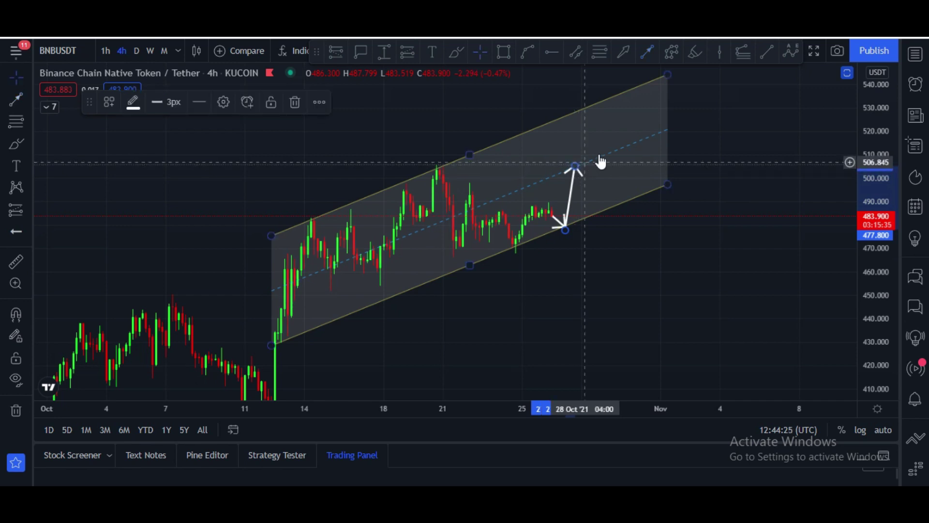
Add a horizontal ray at 505.275 starting on 18 Oct '21, level with the channel's October high.
click(552, 51)
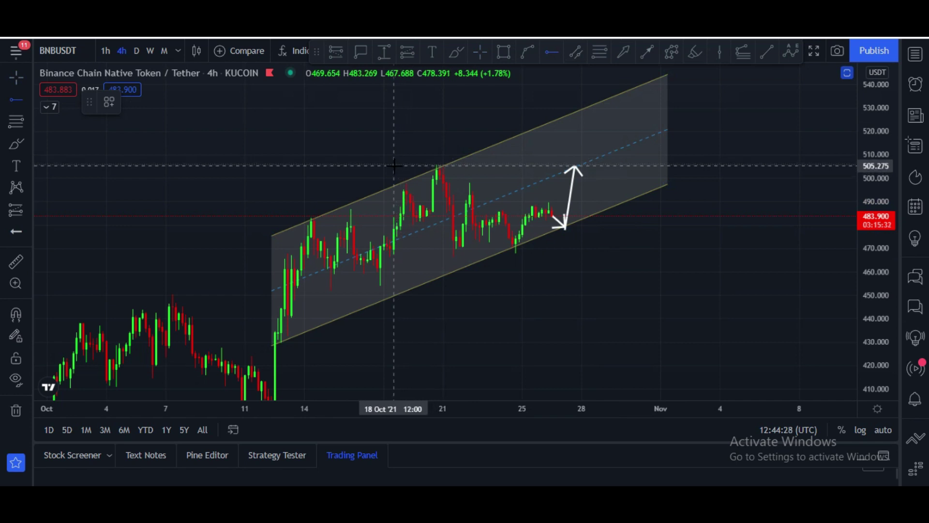
click(394, 166)
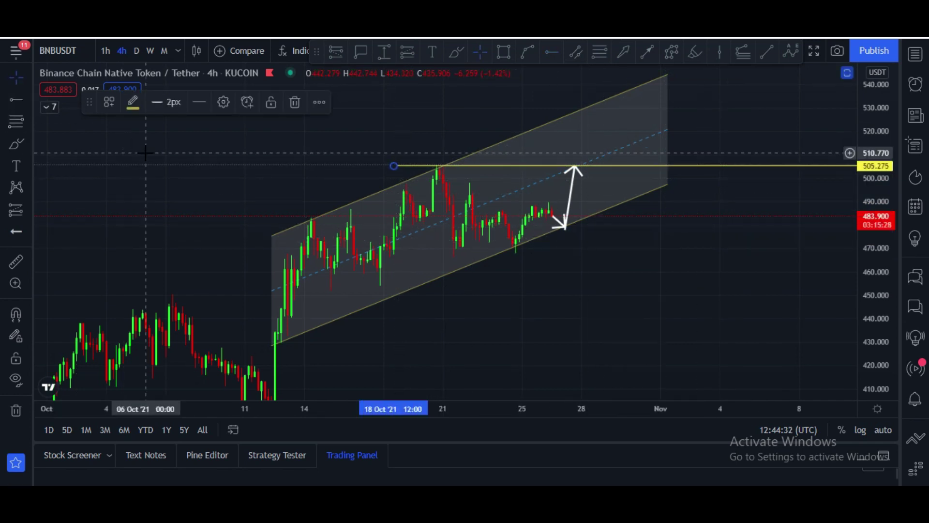
click(637, 310)
Add a horizontal ray at 505.277 starting just before the late-August highs, in line with the October resistance ray.
scroll(637, 310, down, 3)
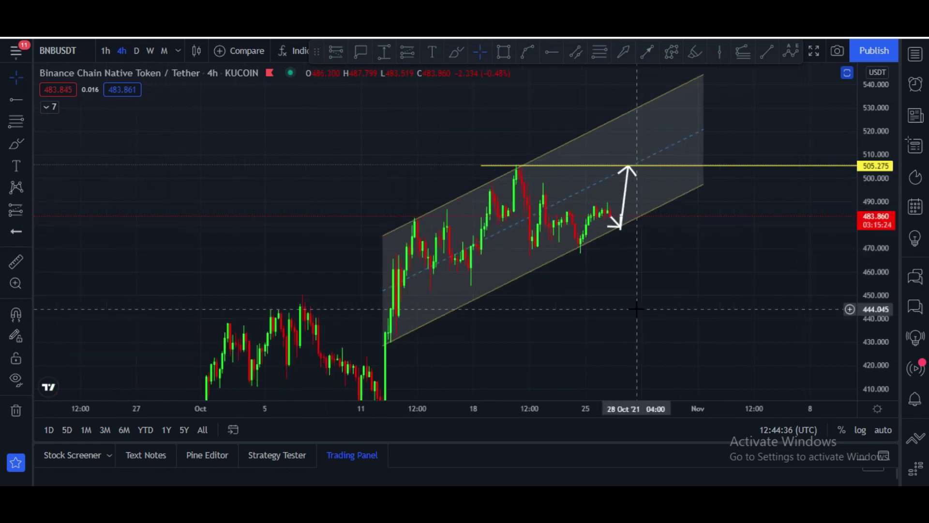
scroll(774, 297, down, 5)
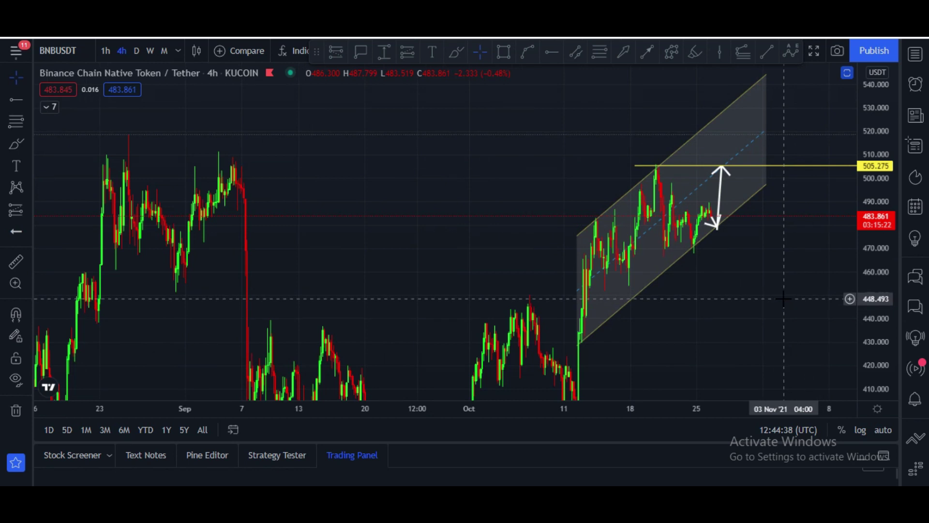
drag(448, 242, 387, 183)
drag(878, 295, 878, 329)
drag(692, 313, 683, 310)
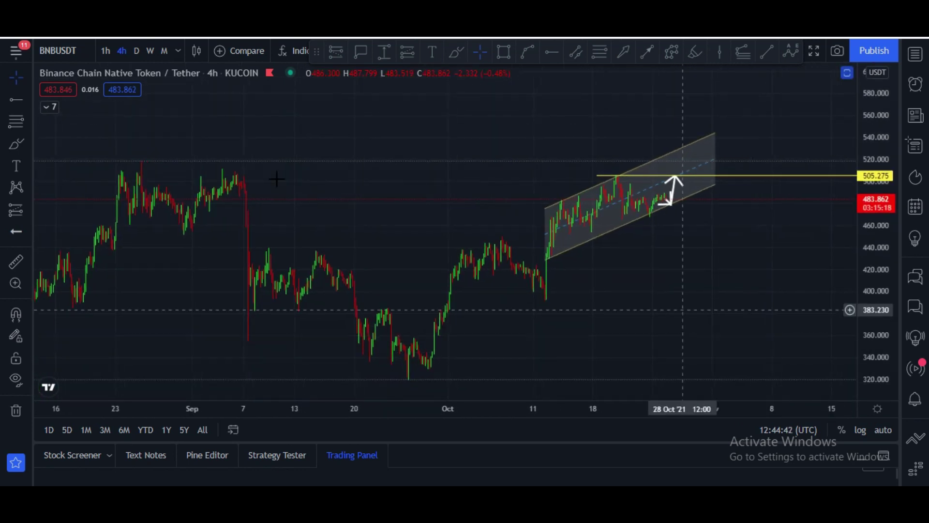
click(552, 52)
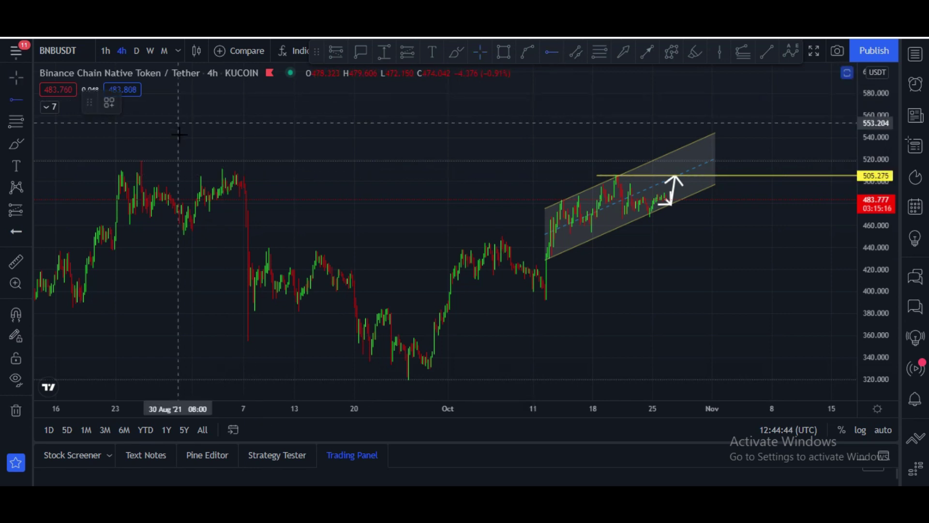
click(107, 176)
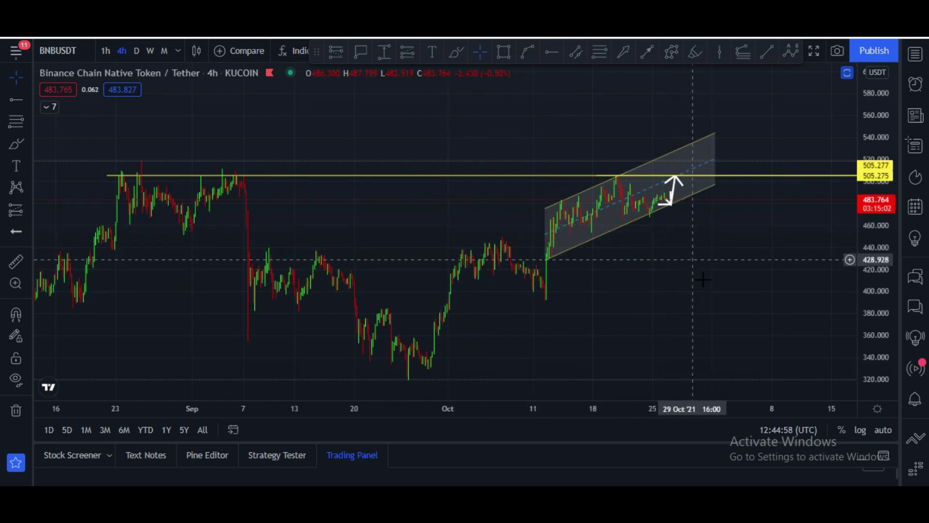
Show the EMA Ribbon indicator on the 4-hour chart to compare it with price inside the channel.
drag(886, 318, 886, 227)
scroll(752, 245, up, 5)
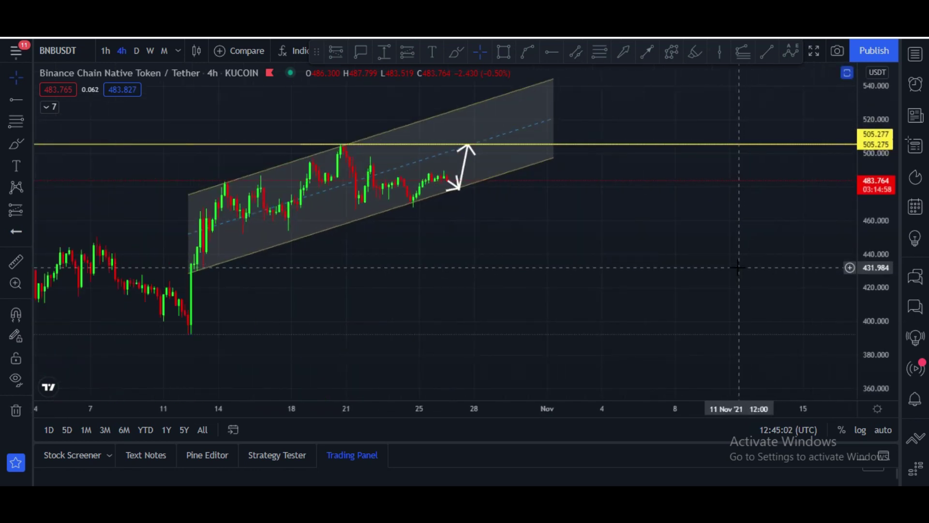
scroll(739, 267, up, 2)
drag(495, 275, 713, 310)
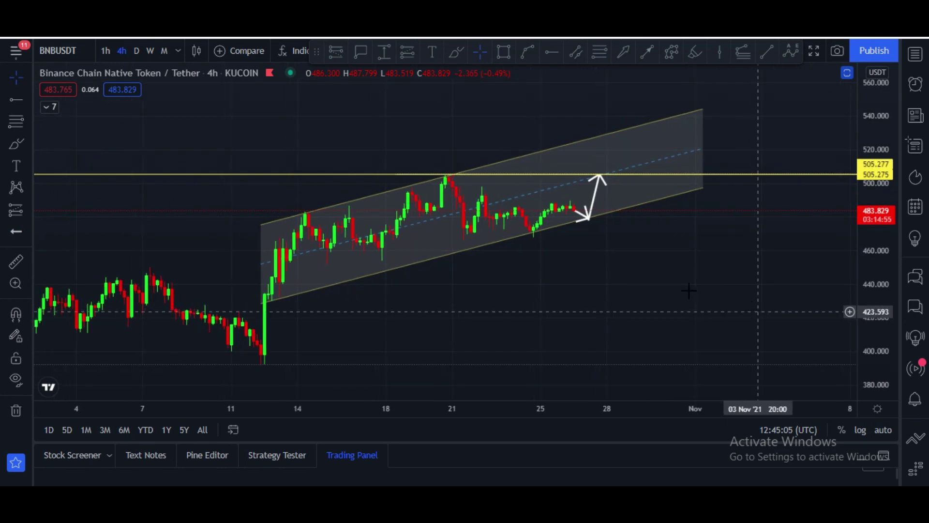
click(54, 107)
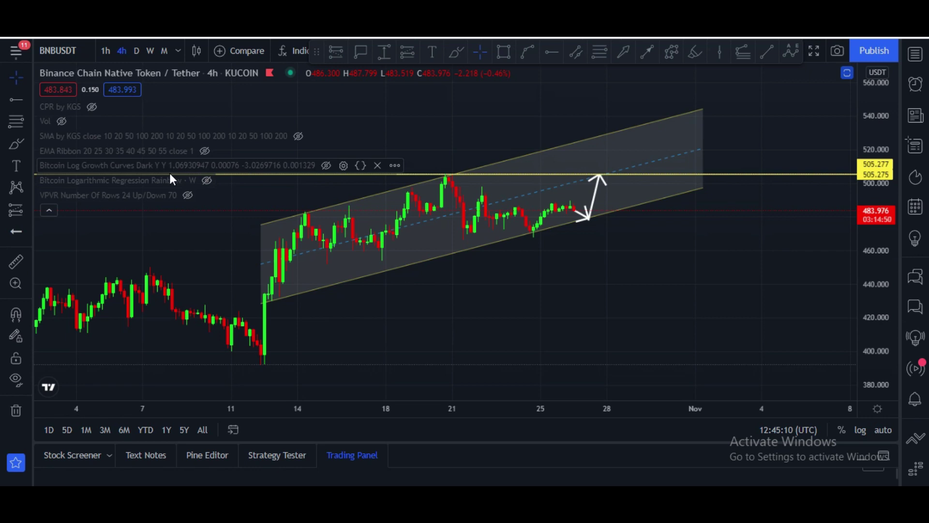
click(204, 151)
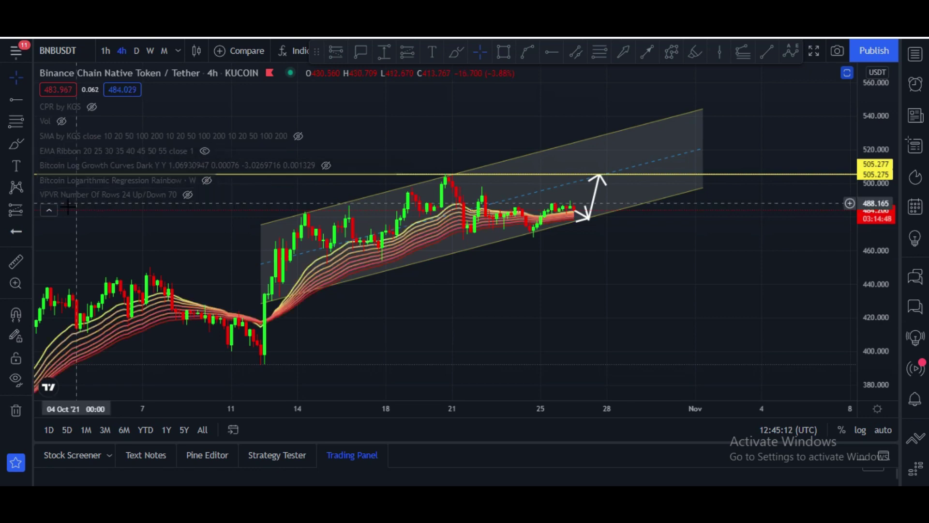
click(49, 209)
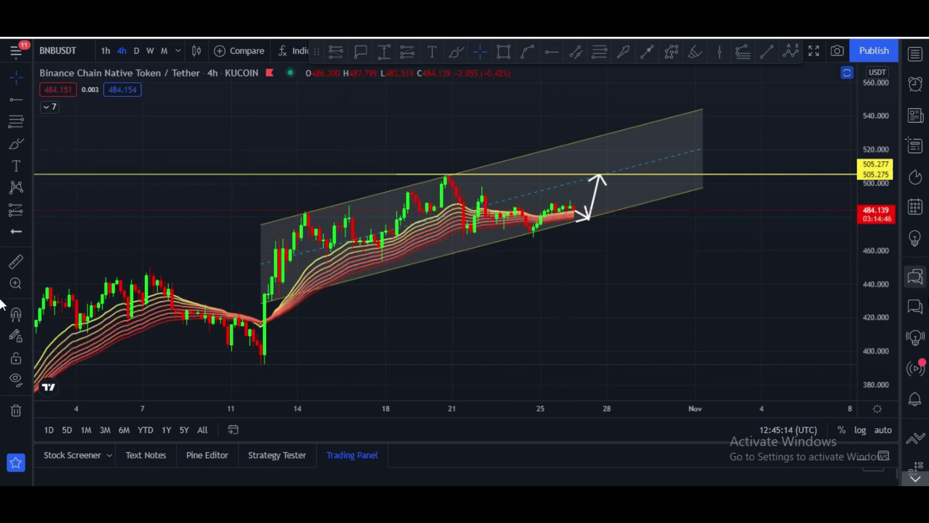
Examine the latest candles against the EMA Ribbon, and hide the ribbon again.
drag(881, 315, 881, 234)
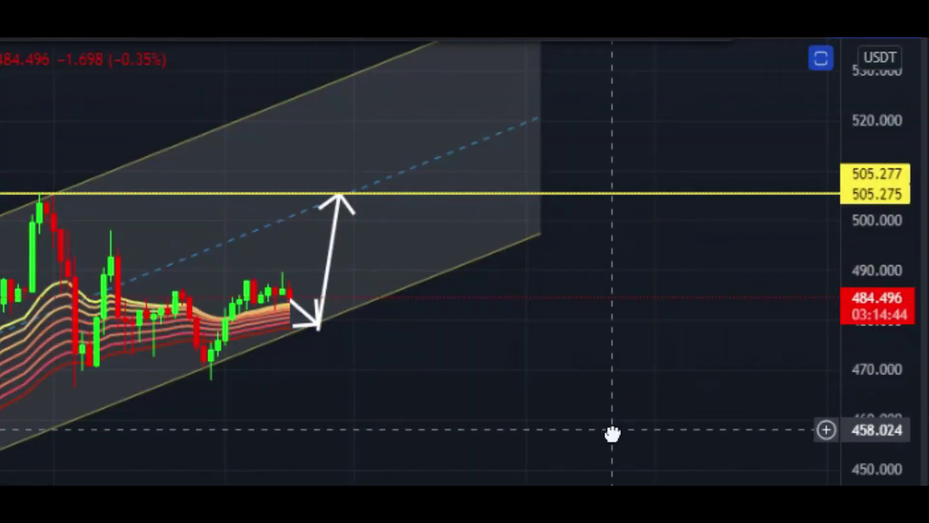
drag(612, 433, 612, 437)
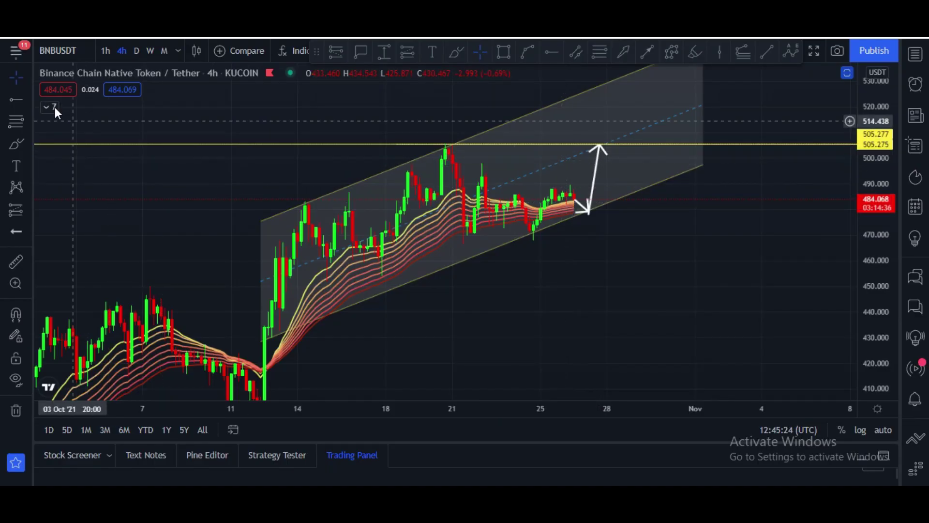
click(53, 106)
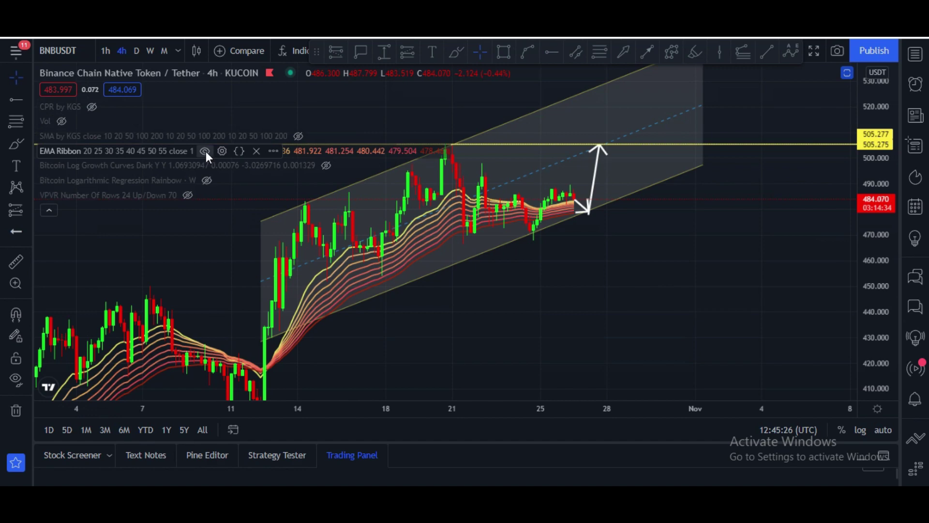
click(205, 151)
click(49, 209)
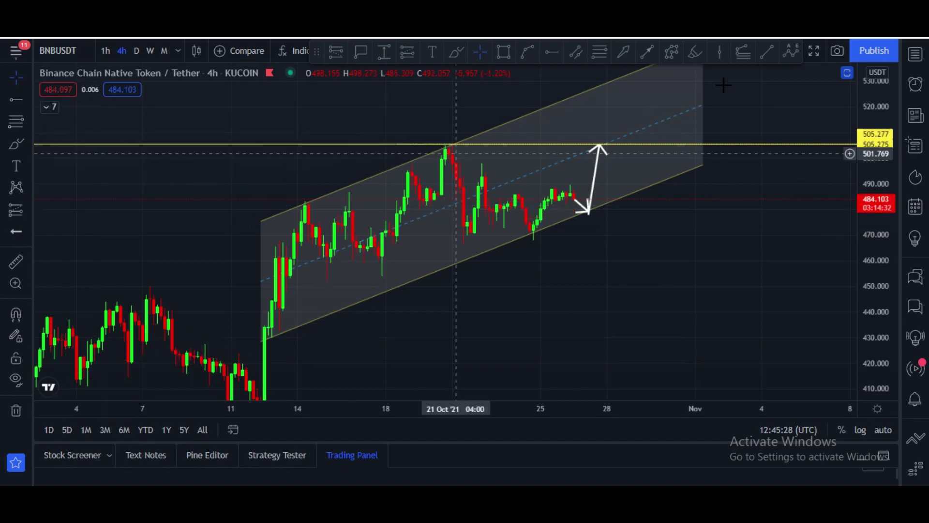
Restore the indicator panes below the price chart and inspect the RSI pane at full size.
click(847, 72)
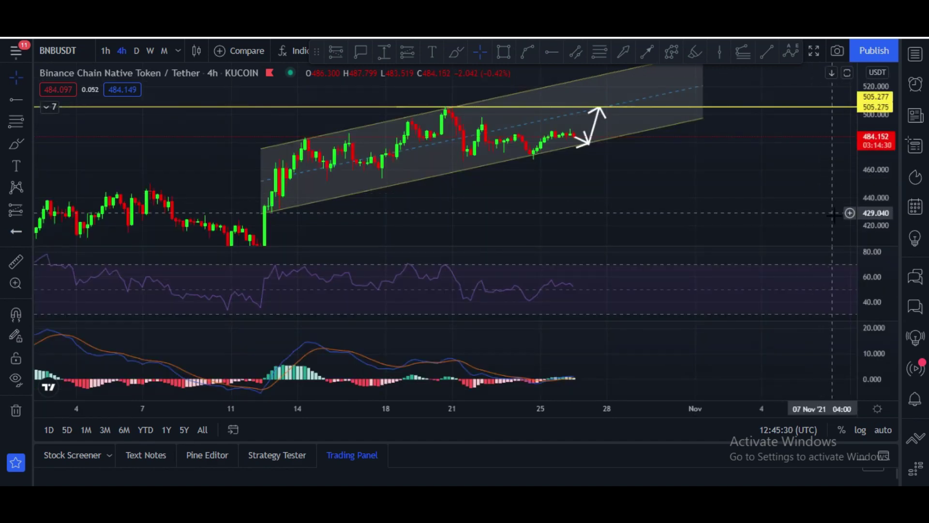
click(844, 259)
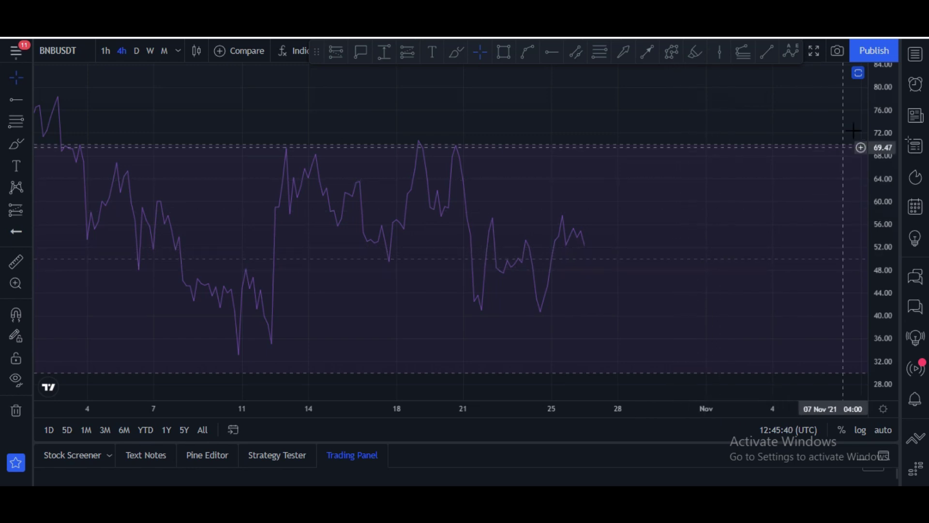
click(859, 74)
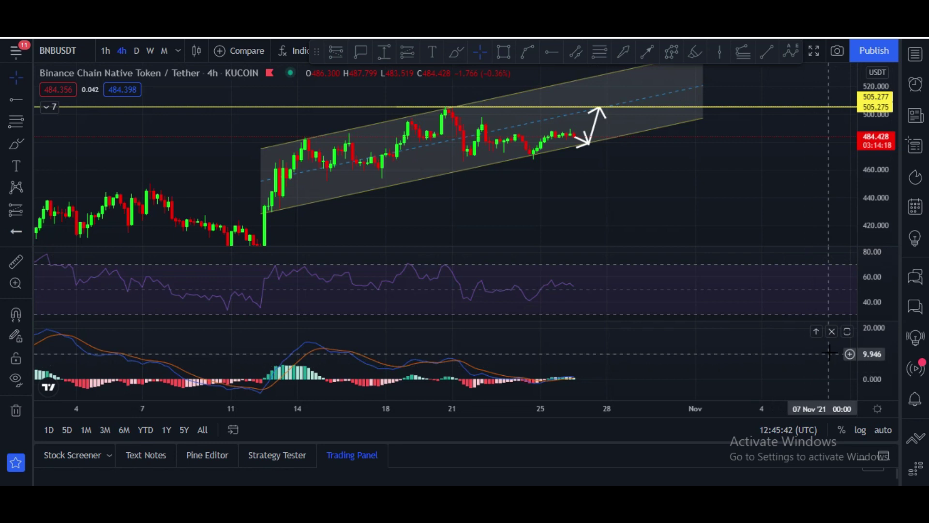
Inspect the MACD pane at full size, and return to the maximized price chart.
click(847, 332)
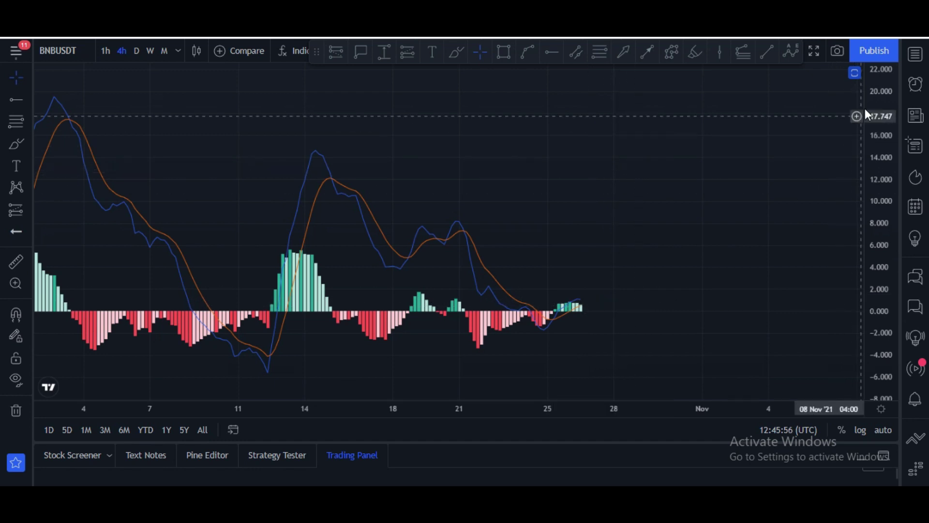
click(855, 72)
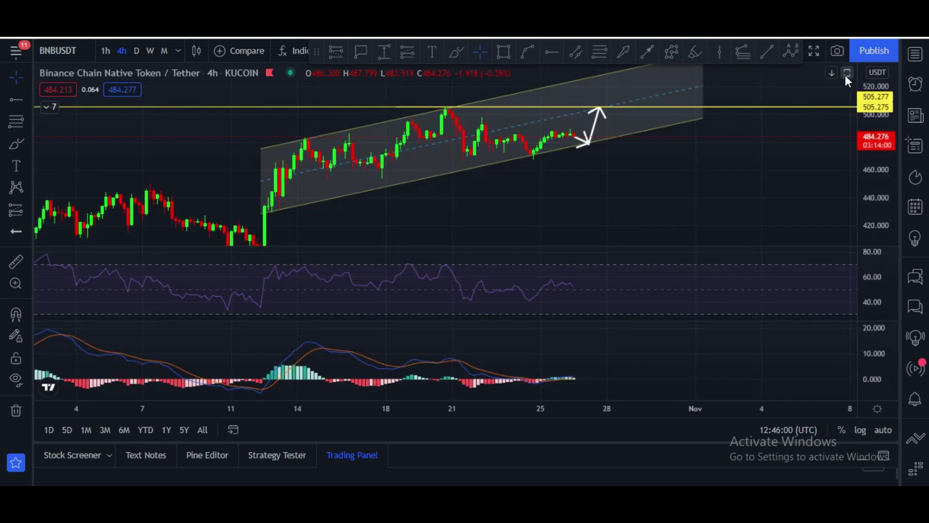
click(845, 75)
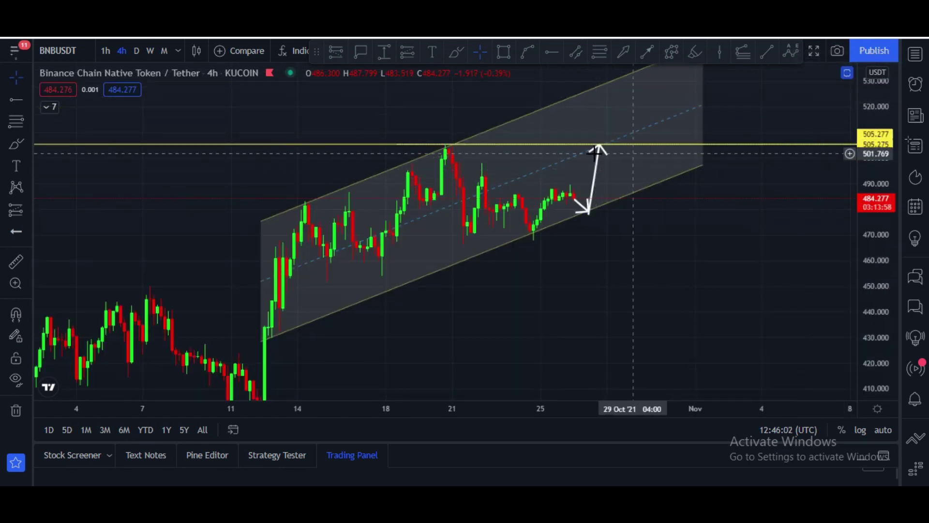
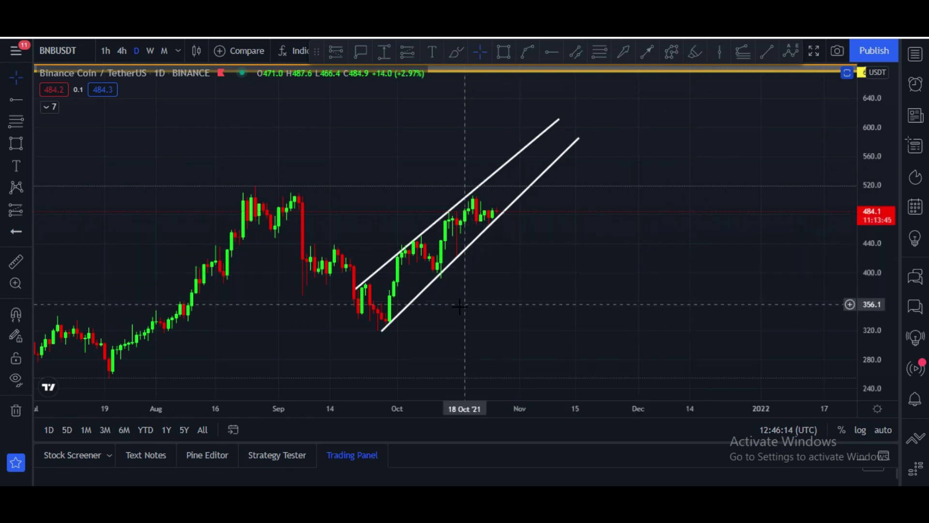
Add a horizontal ray at 510.6 on the daily chart, starting on 16 Aug '21 along the August and September highs.
click(393, 320)
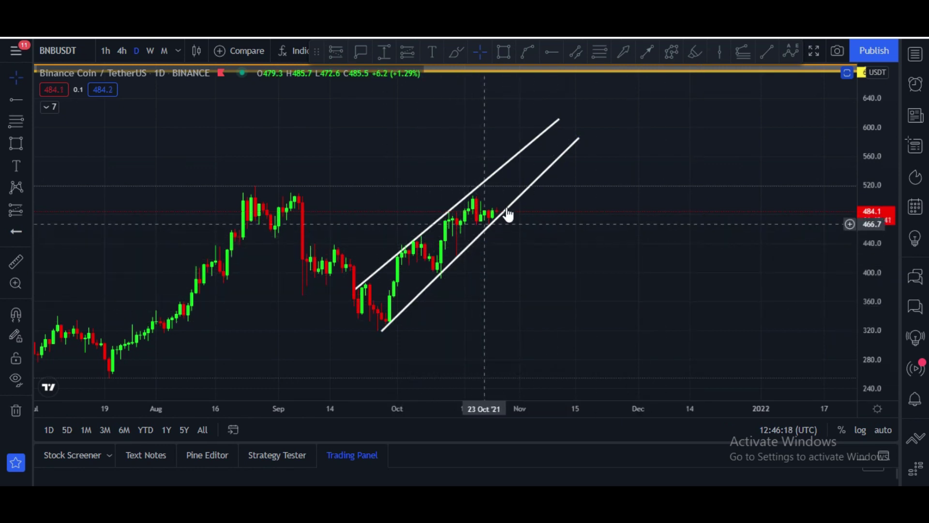
click(384, 187)
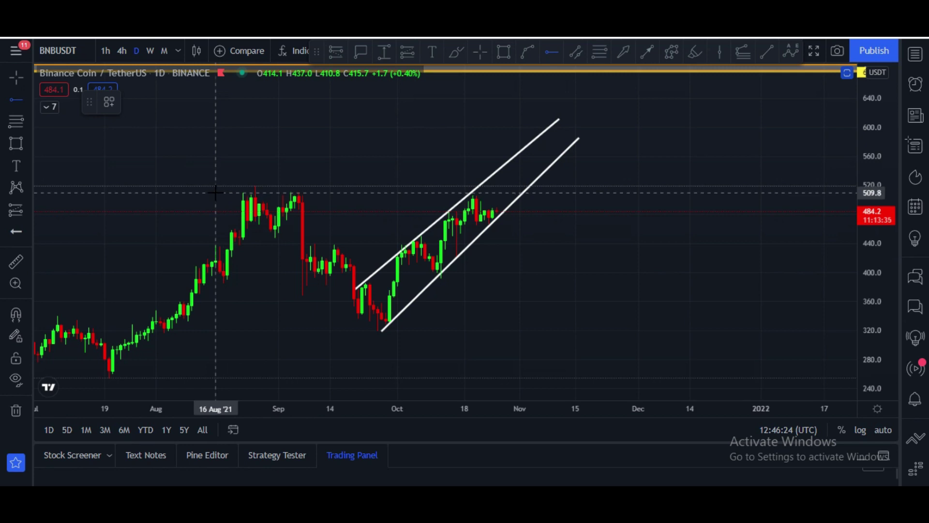
click(215, 191)
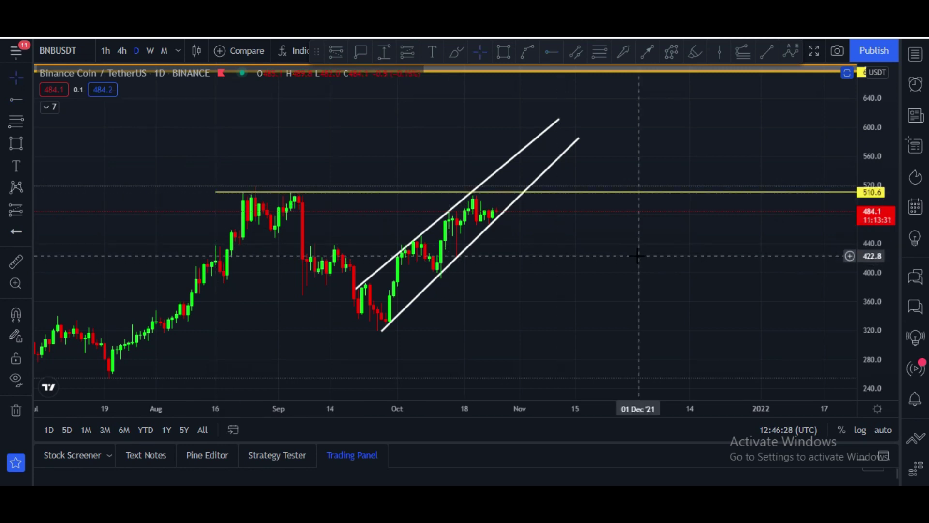
Add a second horizontal ray at 513.9 on the daily chart, starting on 16 Apr '21.
scroll(636, 252, down, 3)
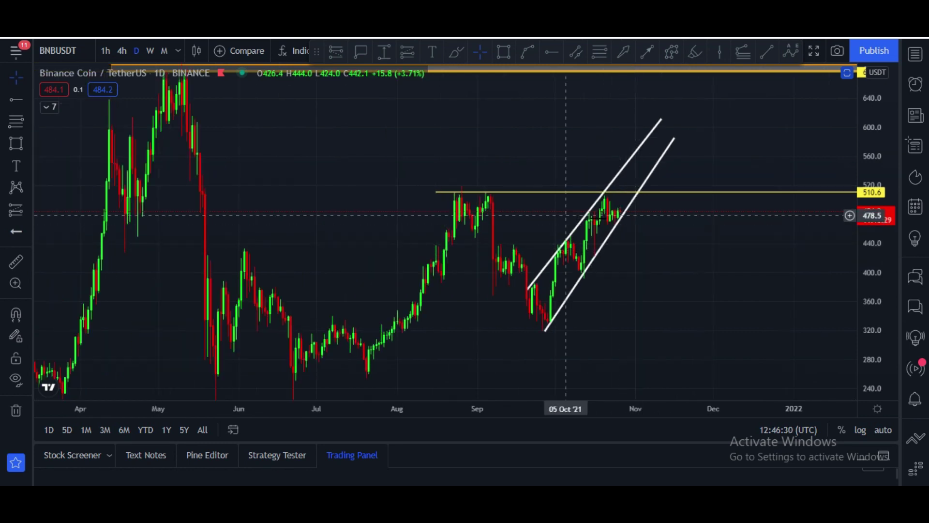
drag(871, 272, 860, 332)
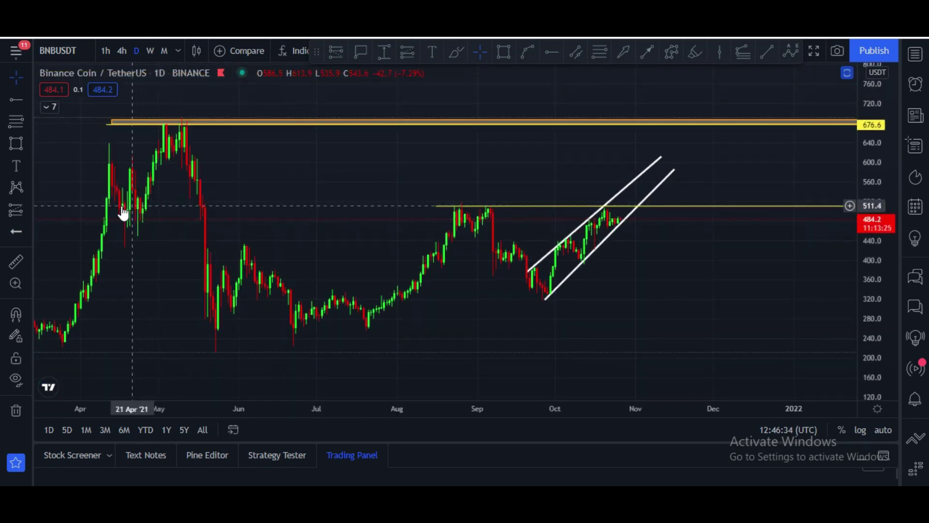
click(553, 52)
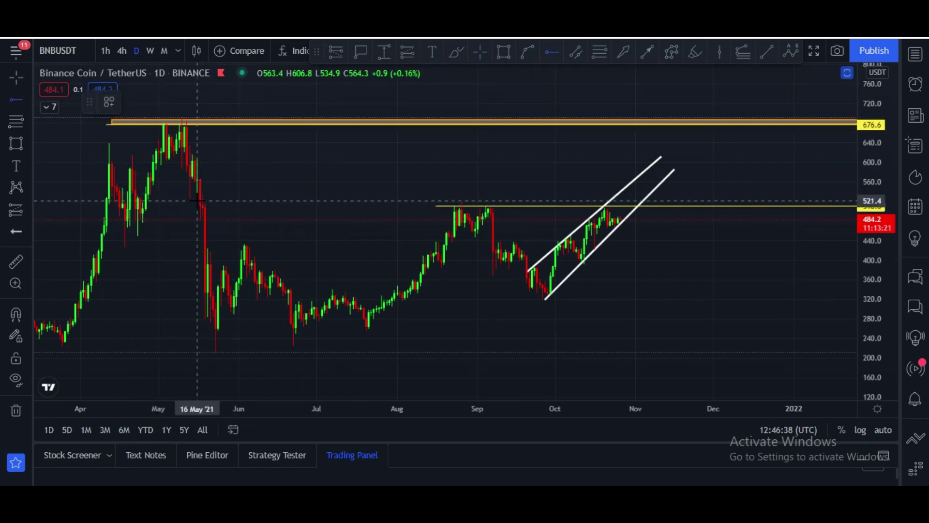
click(119, 205)
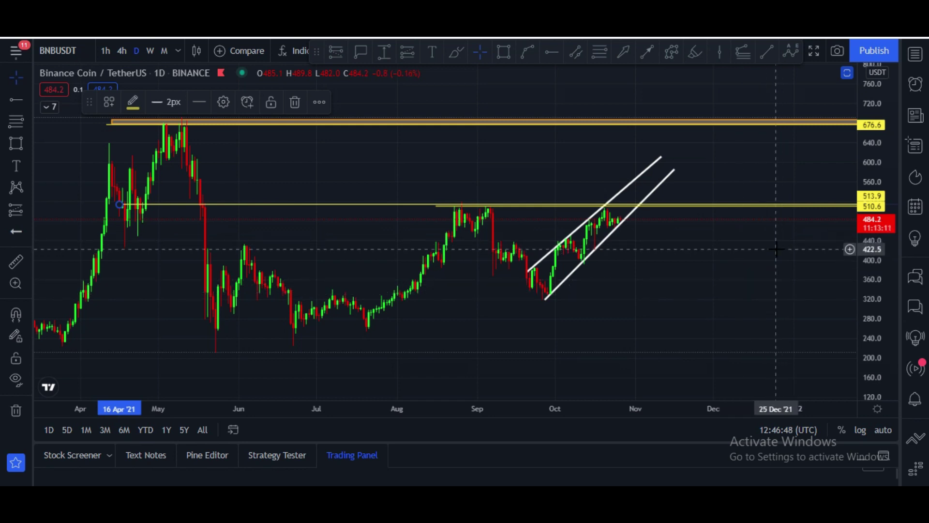
click(359, 166)
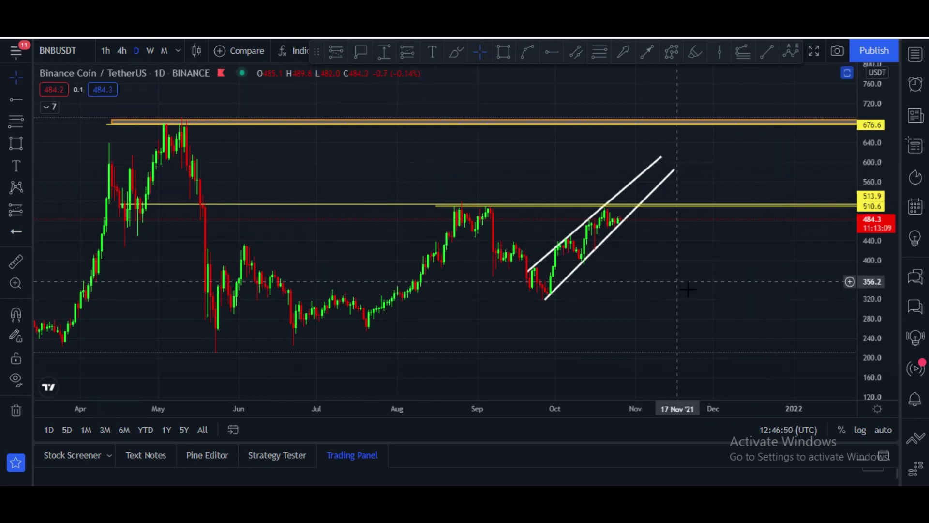
Brush three short white arcs above the rising channel's upper line to mark rising highs, and remove all three arcs.
drag(715, 307, 620, 302)
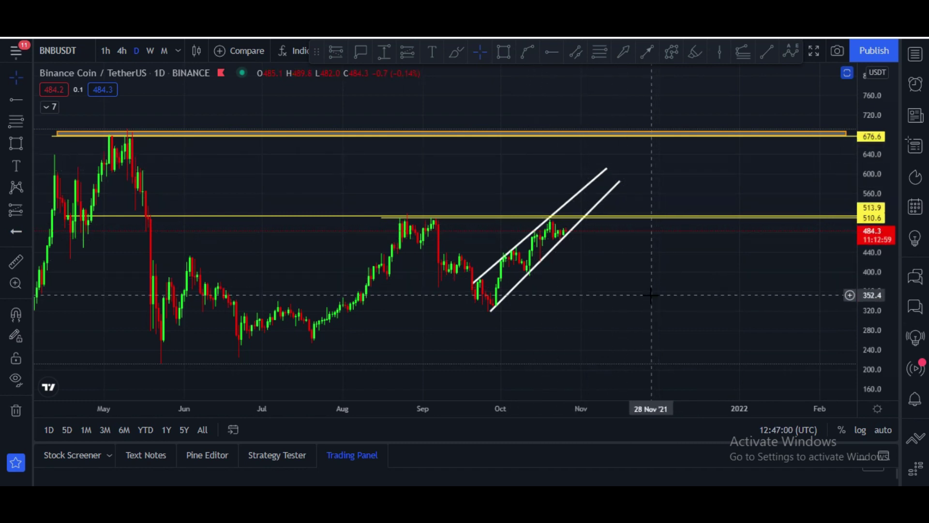
drag(872, 334, 874, 300)
scroll(800, 288, up, 3)
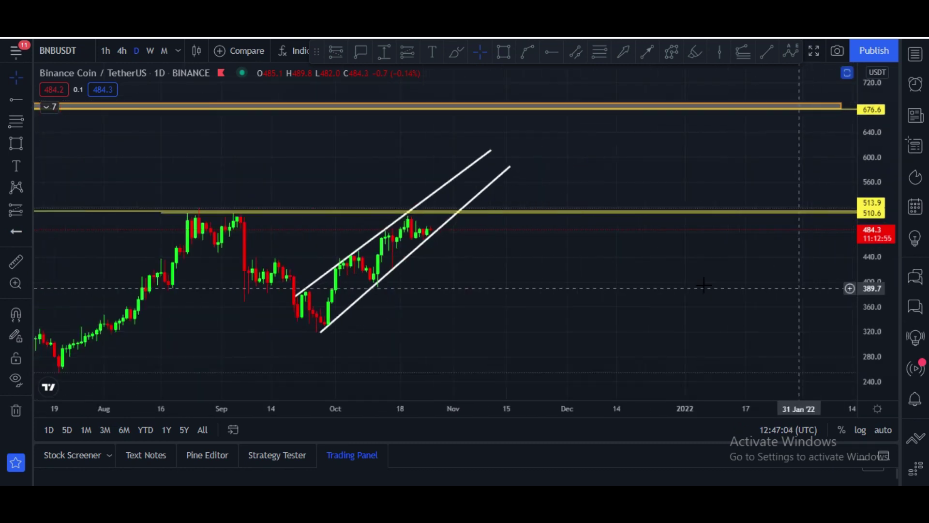
drag(633, 309, 695, 293)
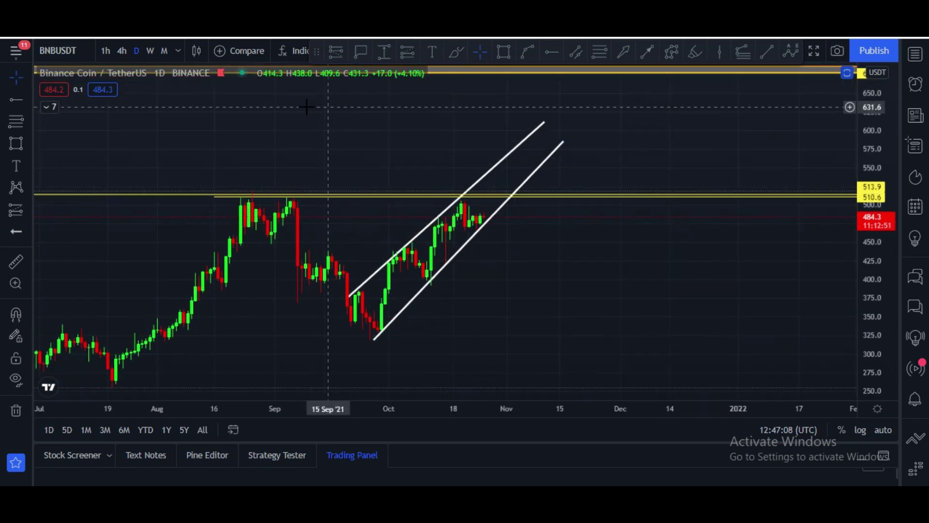
click(457, 52)
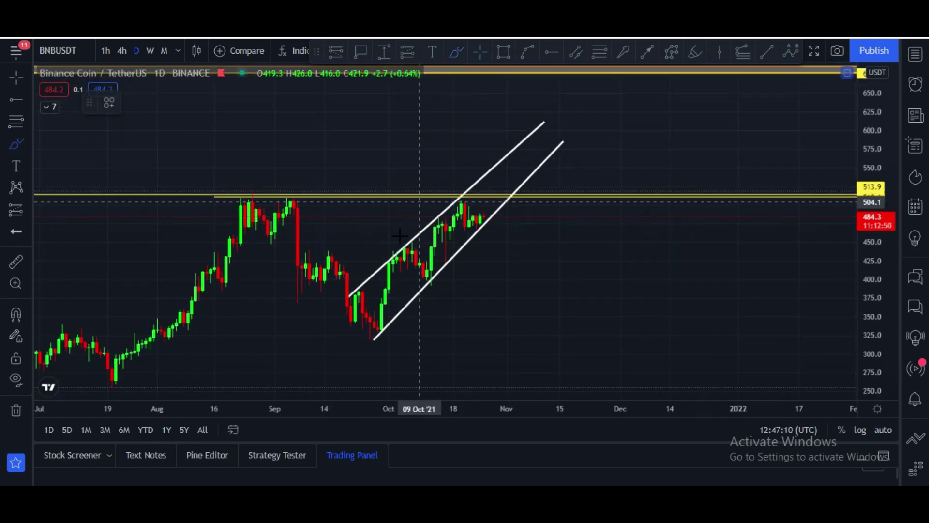
click(385, 260)
click(400, 243)
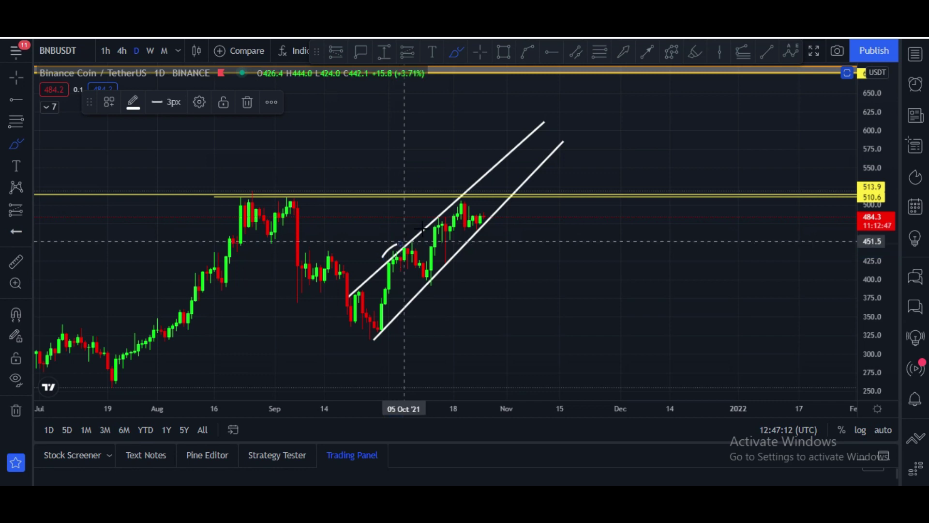
click(420, 213)
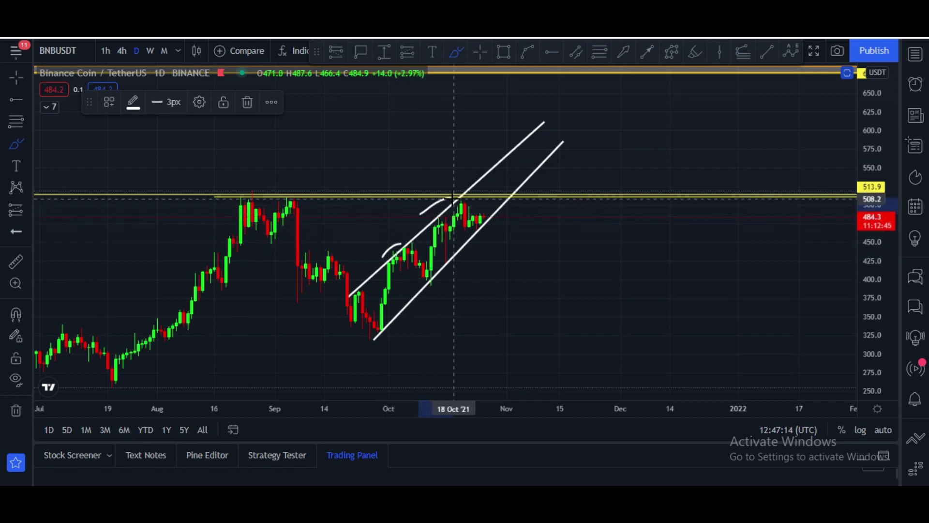
click(454, 195)
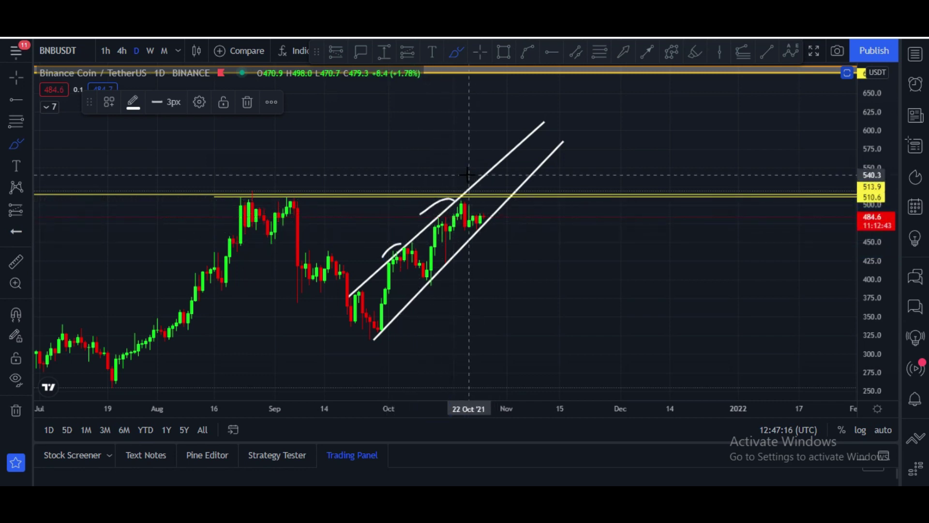
click(469, 171)
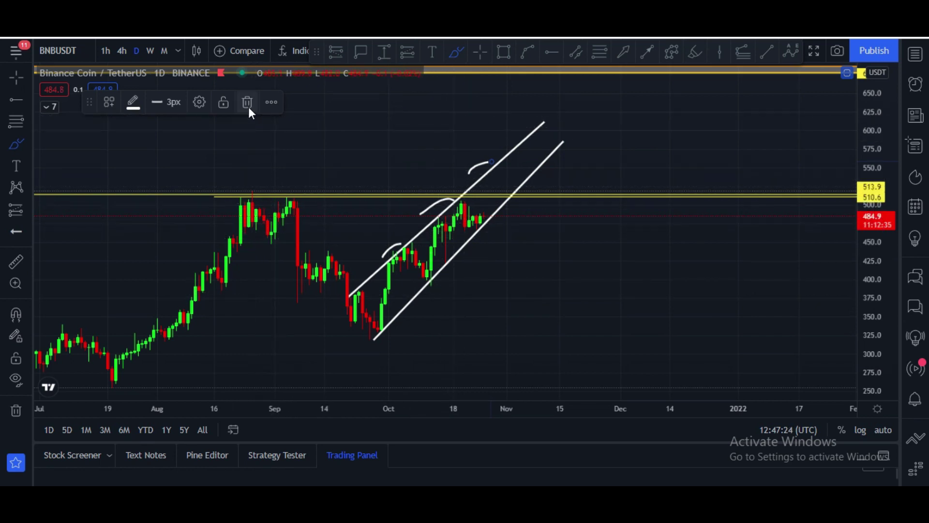
click(316, 111)
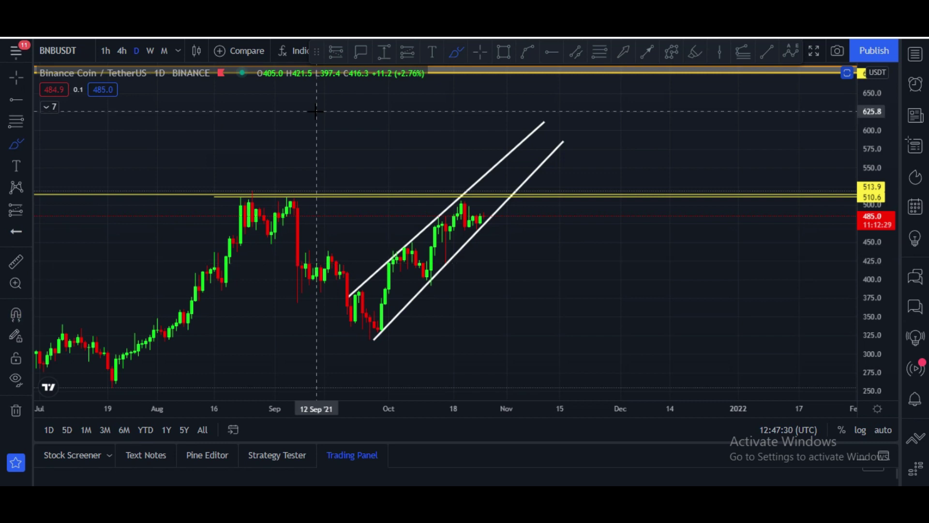
click(17, 76)
Examine the daily candles against the EMA Ribbon and the volume bars, hiding each indicator again.
click(46, 109)
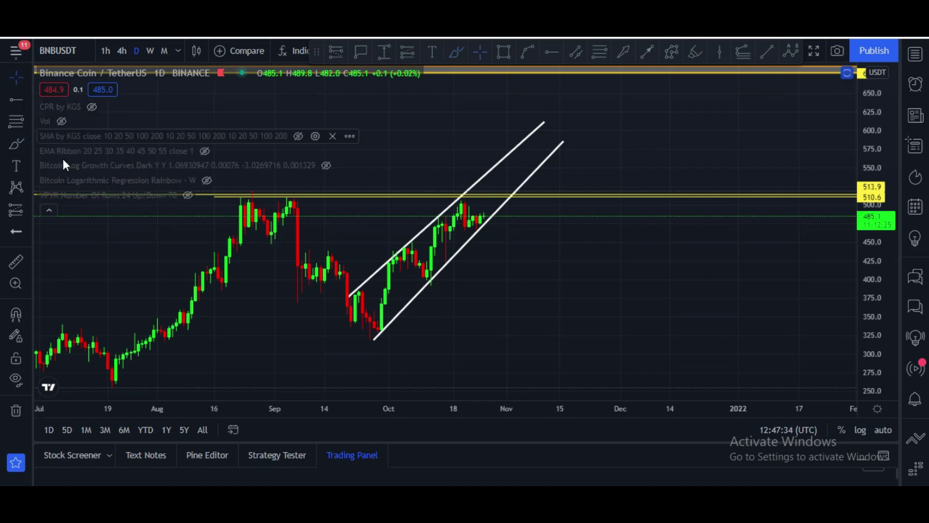
click(211, 152)
click(49, 211)
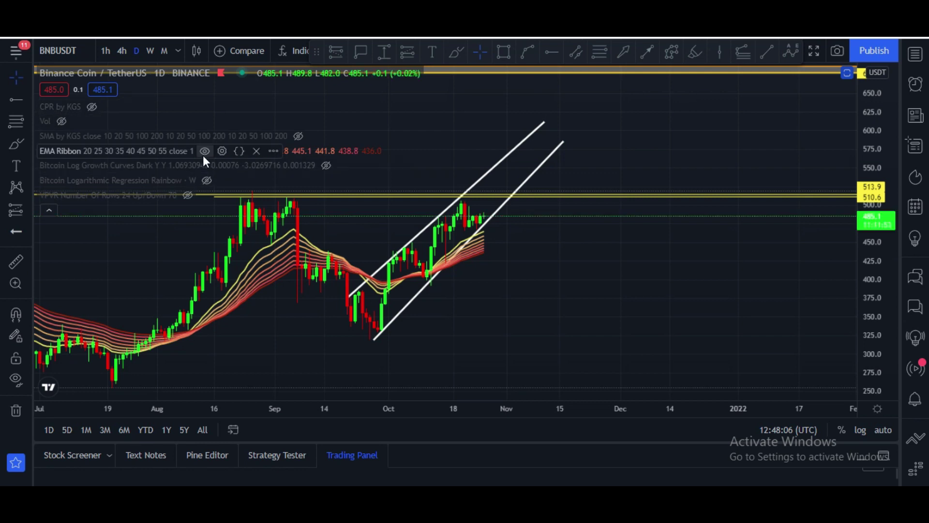
click(203, 151)
click(60, 123)
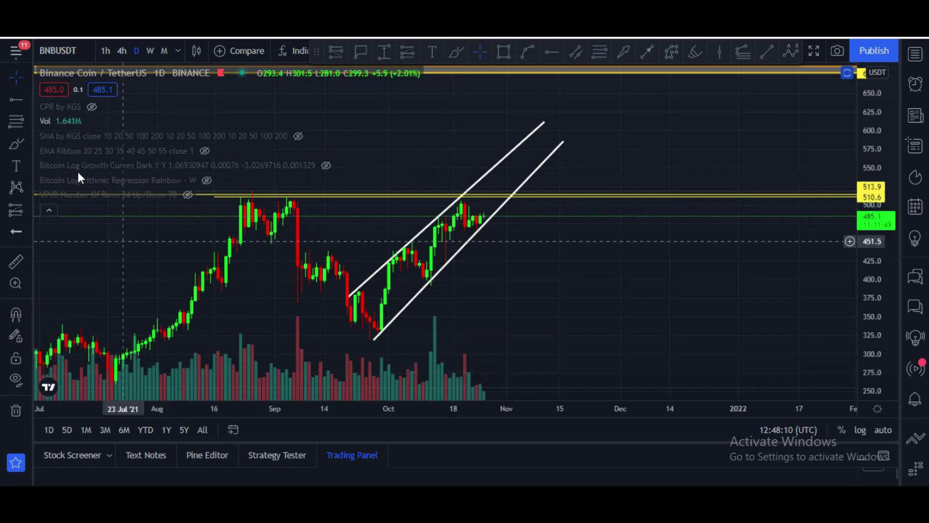
click(60, 122)
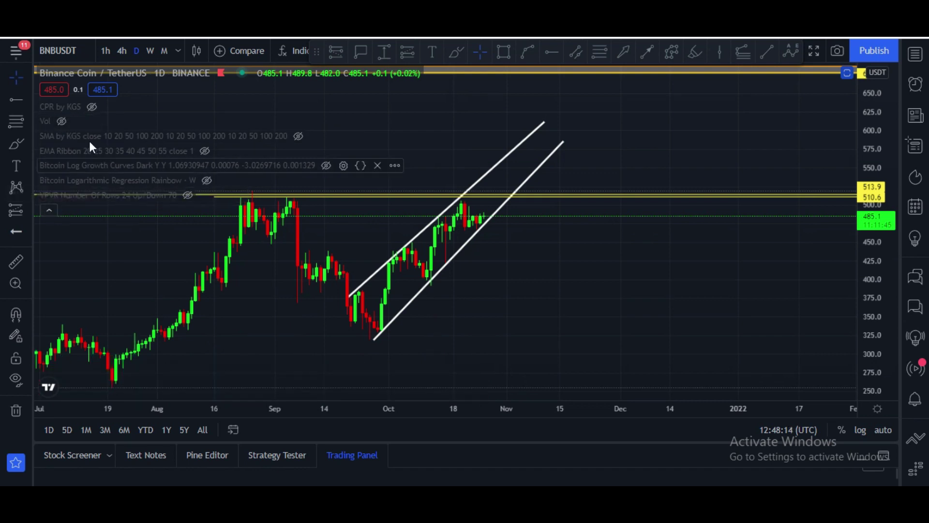
Show the CPR by KGS pivot levels on the daily chart and collapse the indicator list.
mouse_move(91, 111)
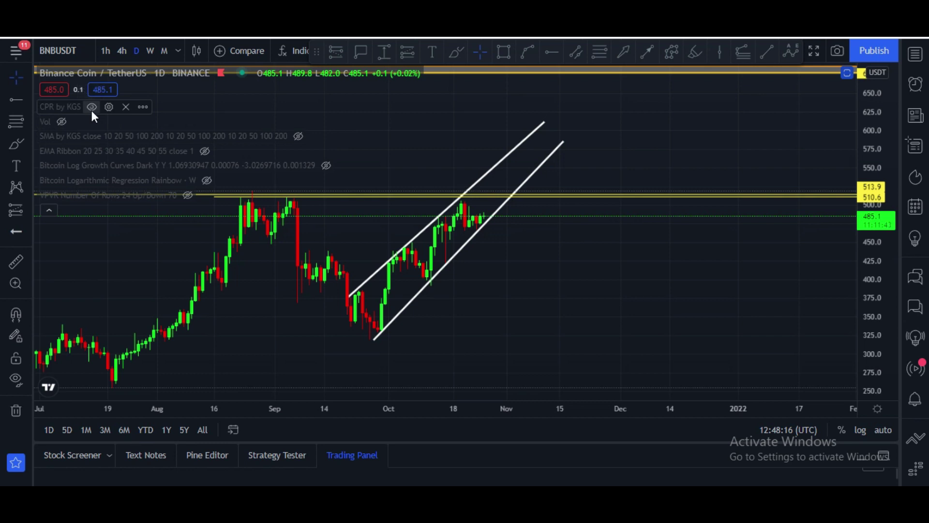
click(92, 107)
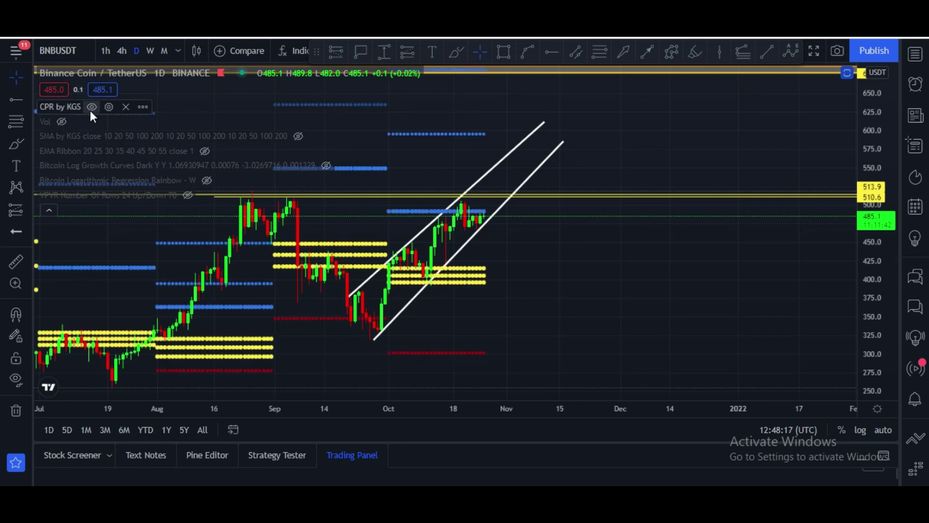
click(49, 210)
drag(587, 312, 674, 317)
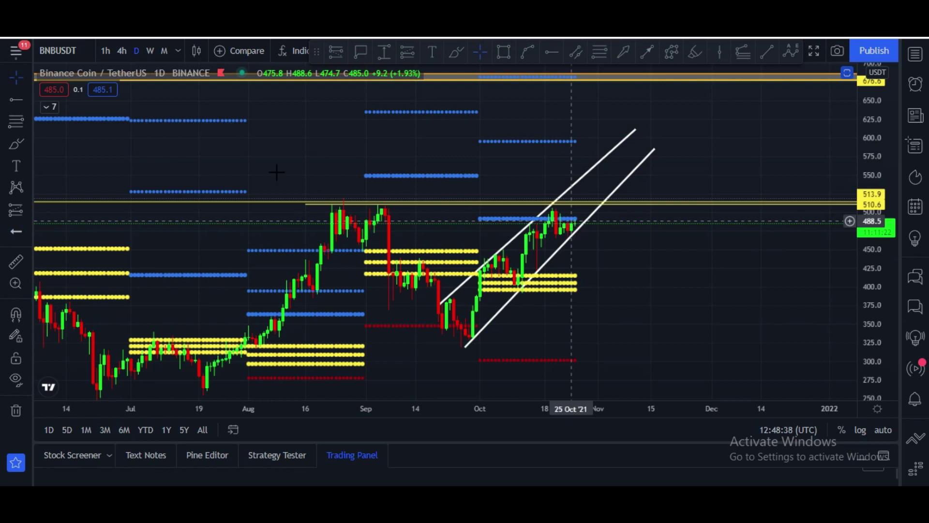
Place price labels at 490.9, 597.0 and 683.8 at the ends of the three blue October CPR resistance levels.
click(370, 56)
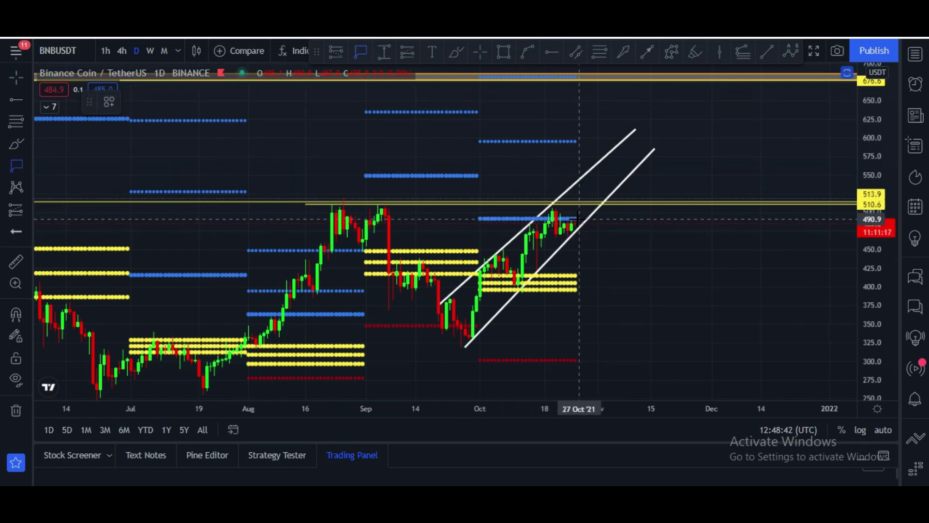
click(578, 220)
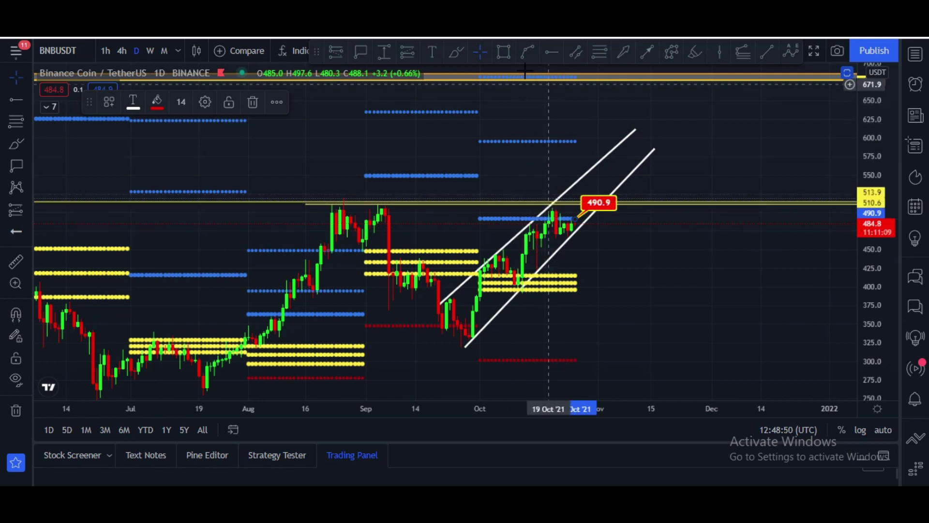
click(362, 53)
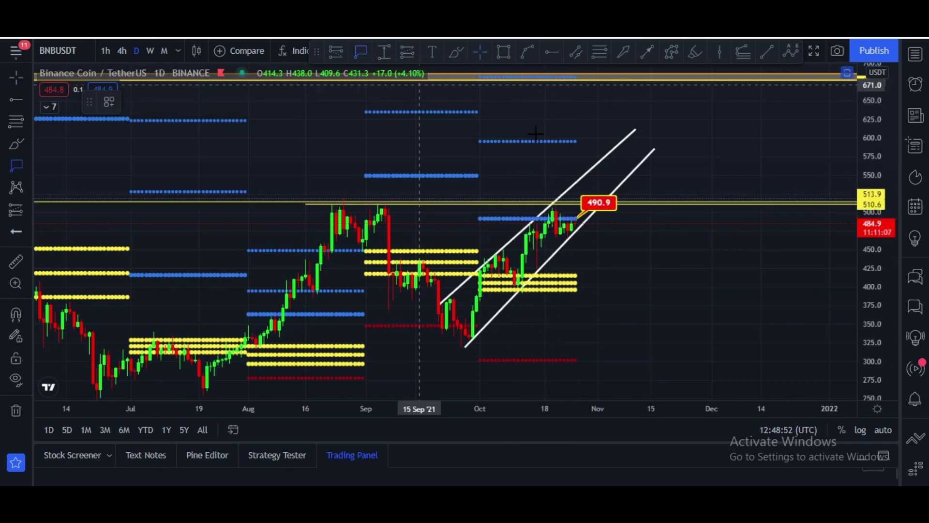
click(580, 141)
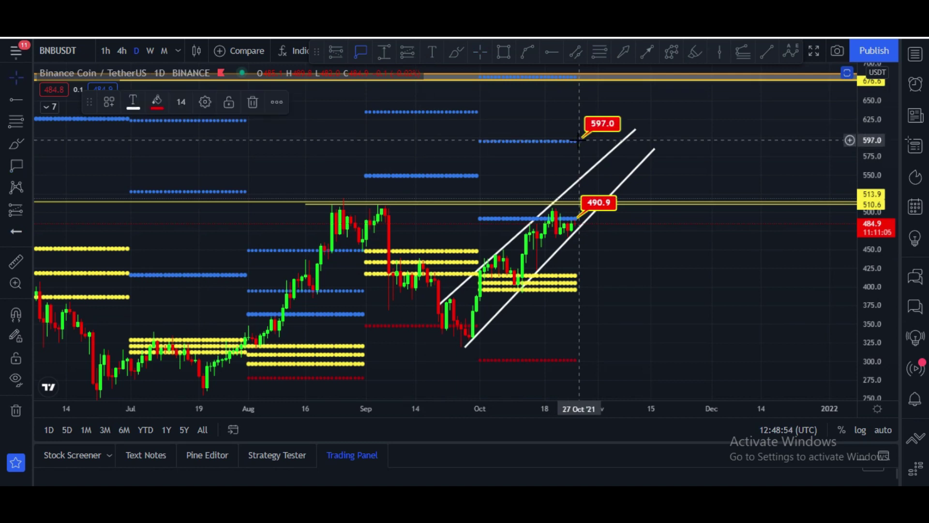
drag(872, 184, 873, 211)
click(362, 53)
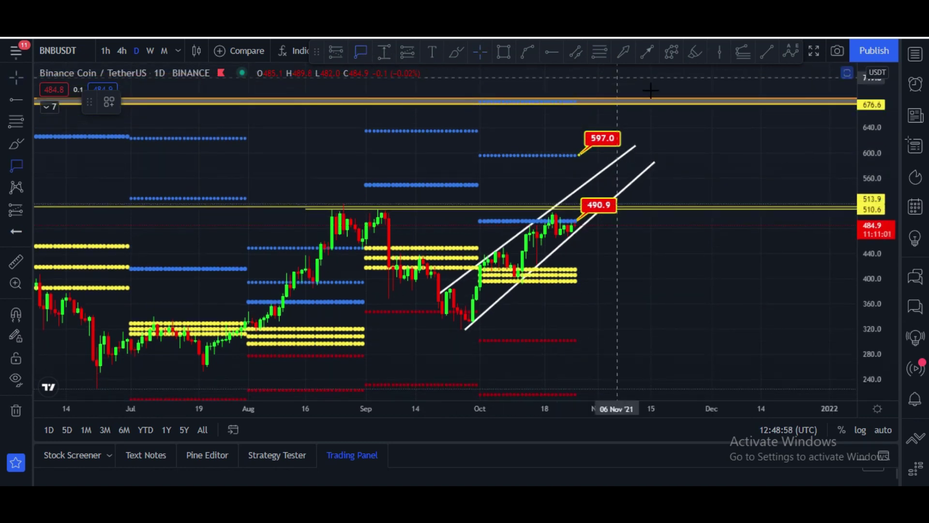
click(575, 101)
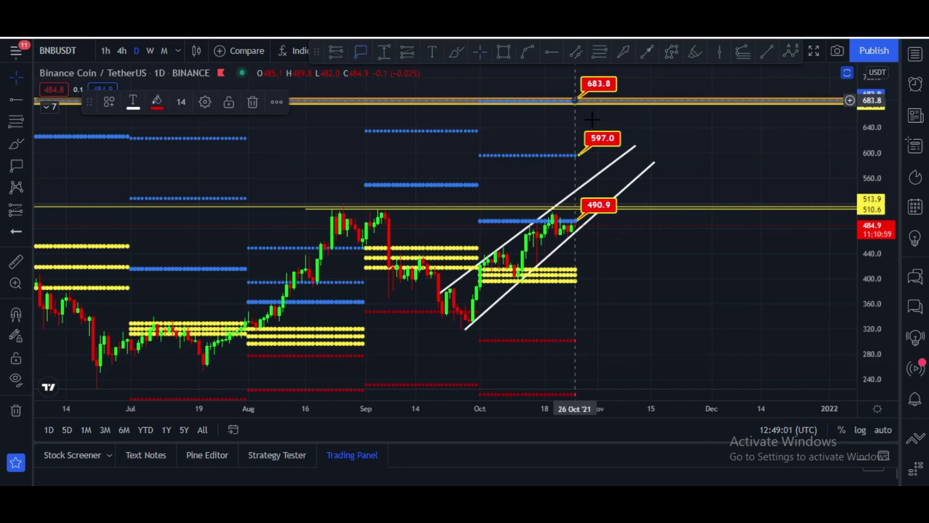
Brush the expected price path from the latest candle down below 440, sideways to mid-November, and up to about 613 on 30 Nov '21.
click(52, 166)
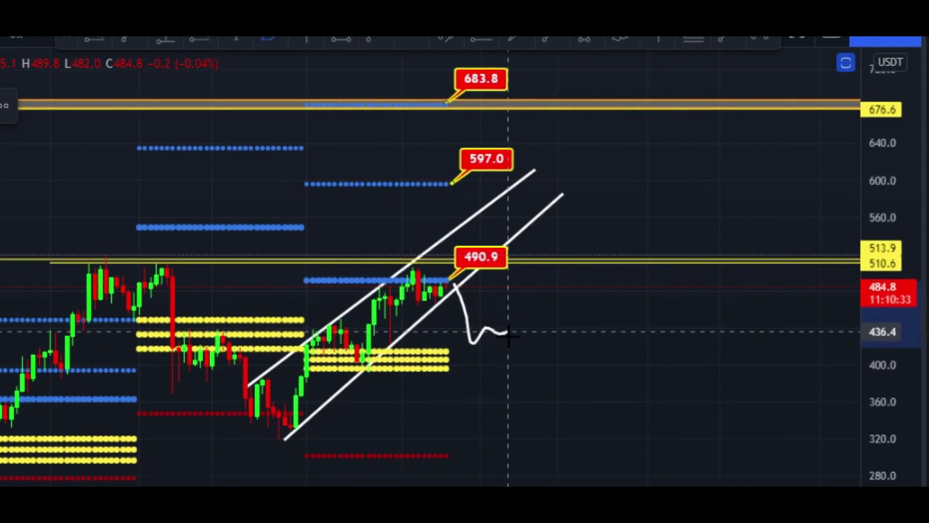
drag(509, 343, 521, 324)
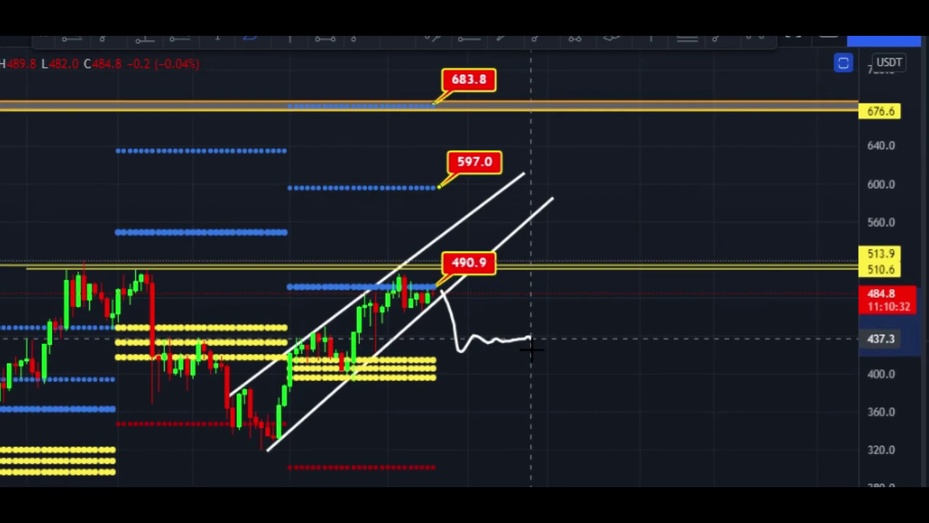
drag(531, 348, 634, 170)
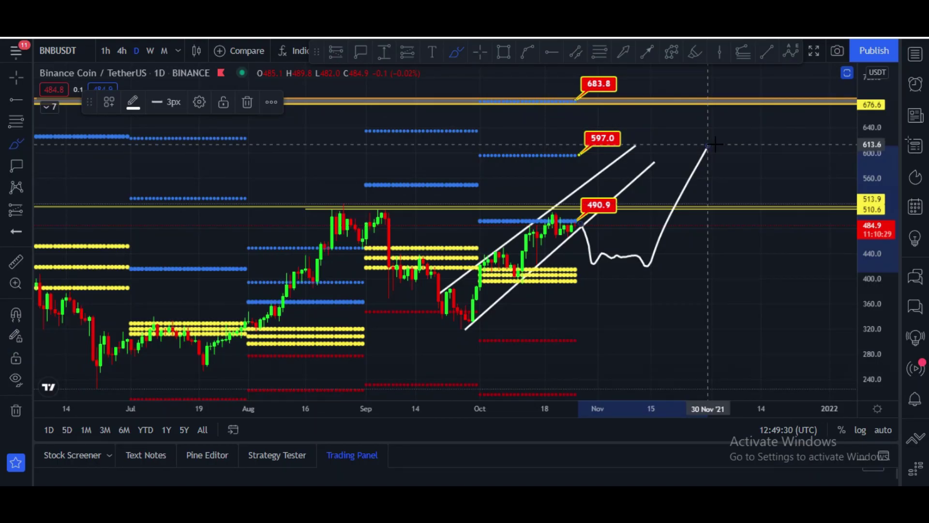
drag(708, 145, 707, 145)
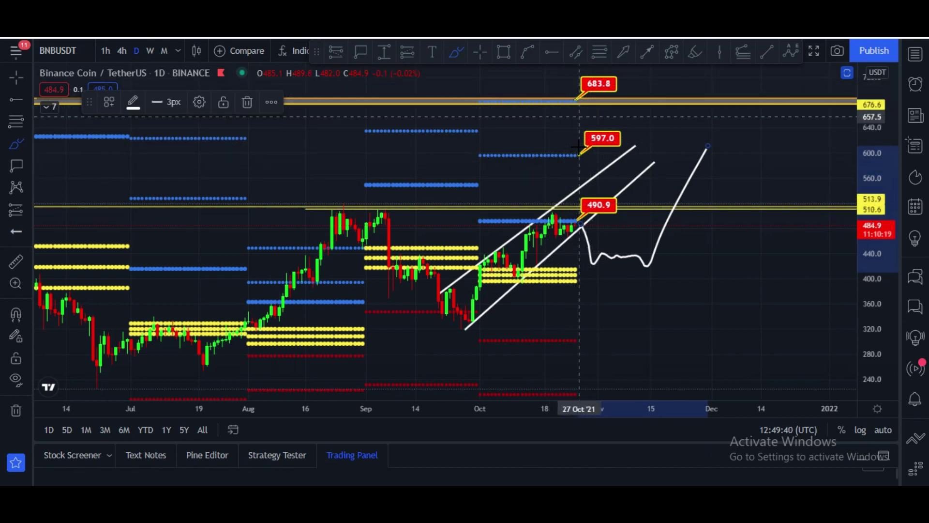
click(16, 82)
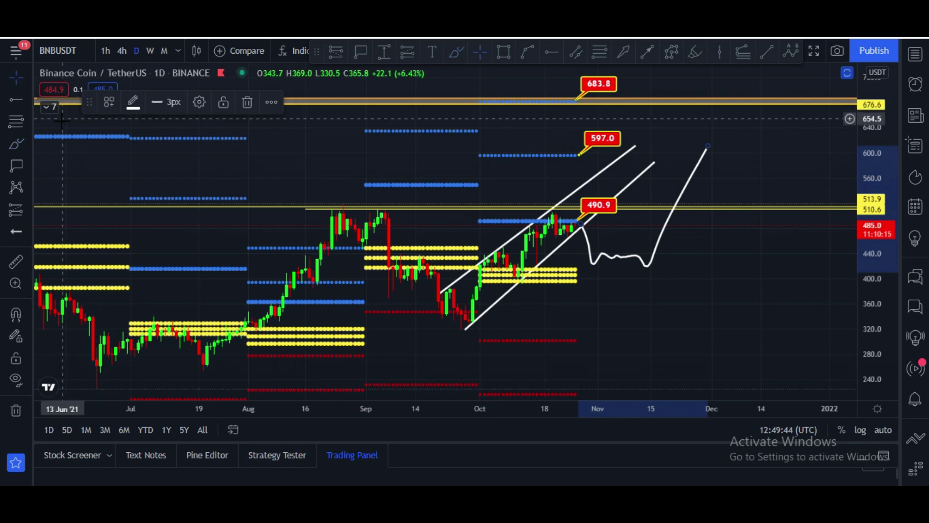
Hide the CPR by KGS levels and collapse the indicator list.
click(49, 106)
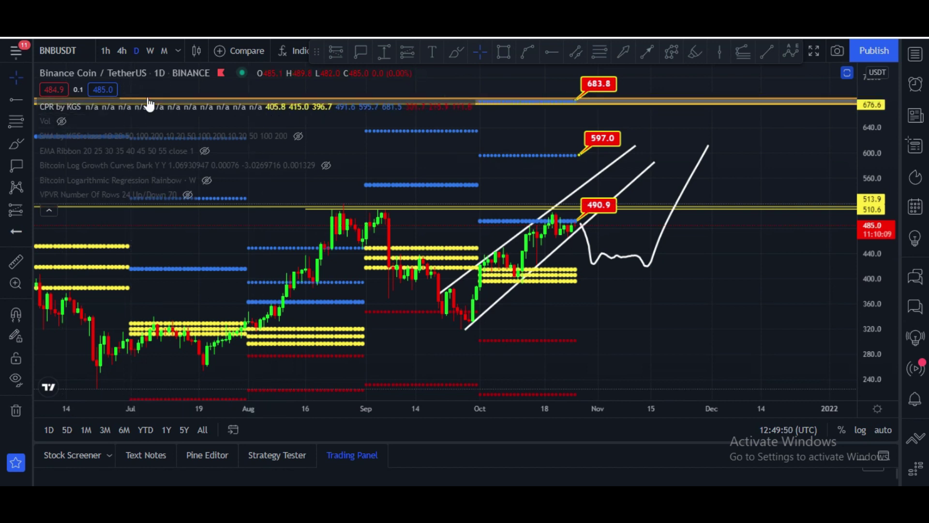
click(94, 106)
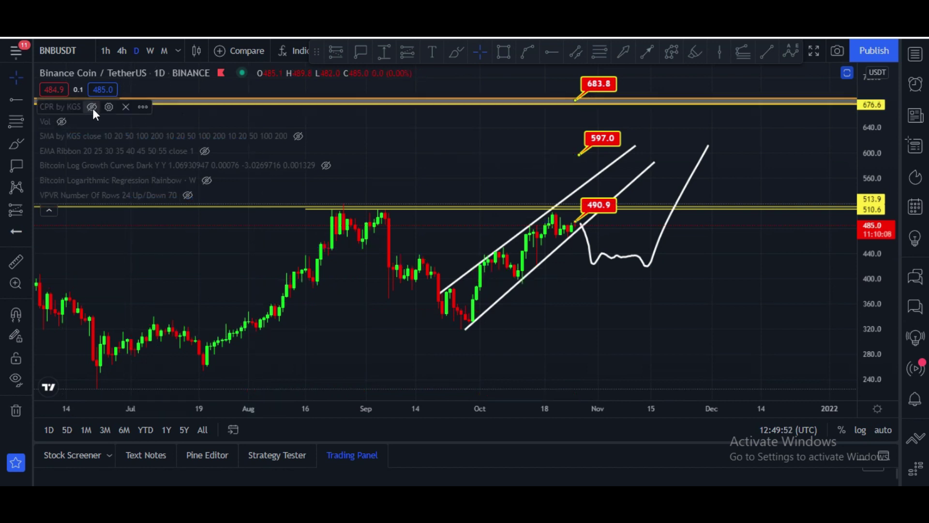
click(50, 212)
Delete the 490.9, 597.0 and 683.8 price labels and the brushed price path.
click(593, 216)
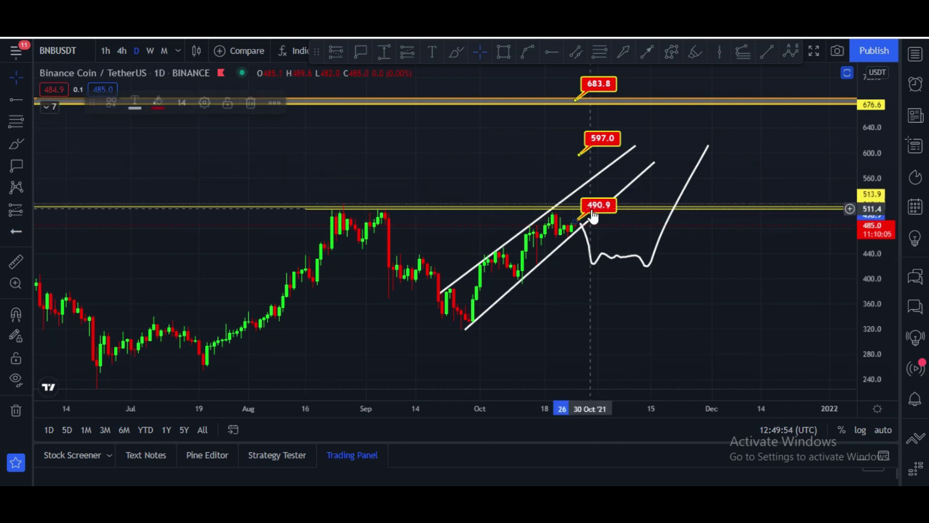
click(251, 102)
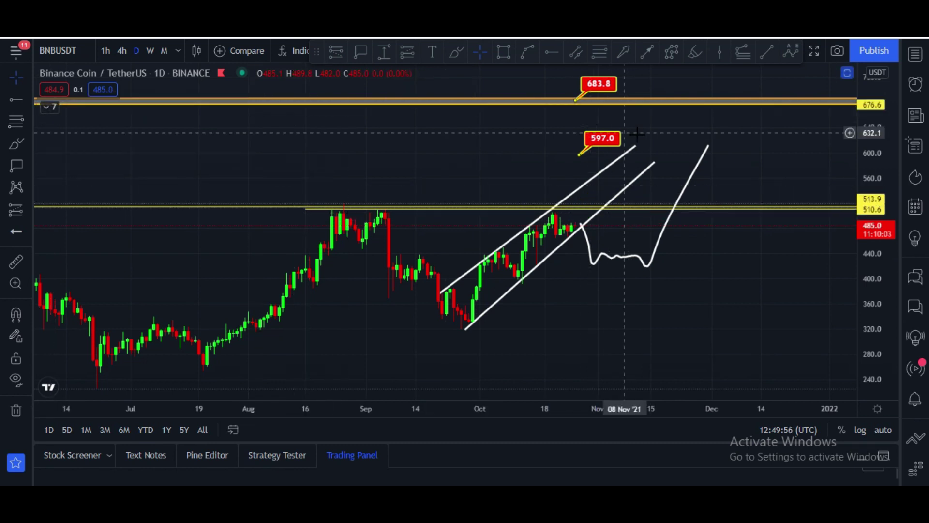
click(606, 146)
click(252, 103)
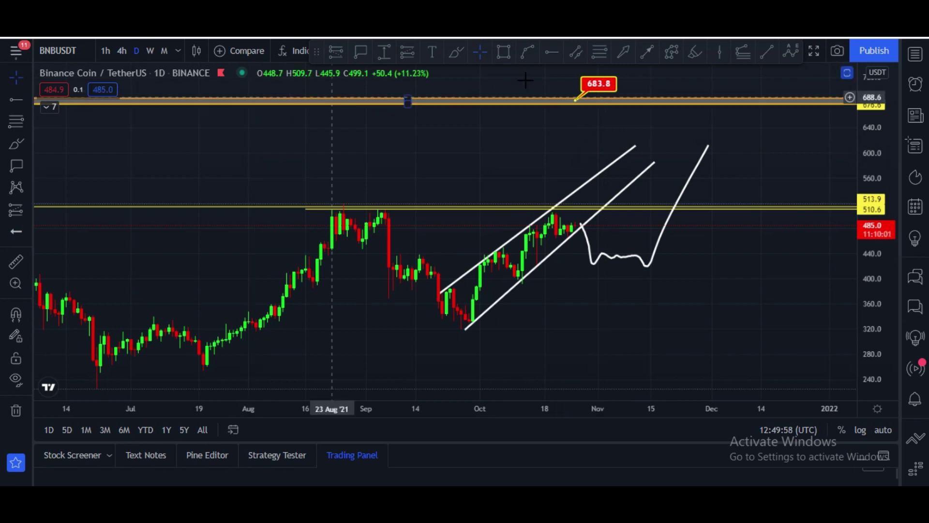
click(557, 92)
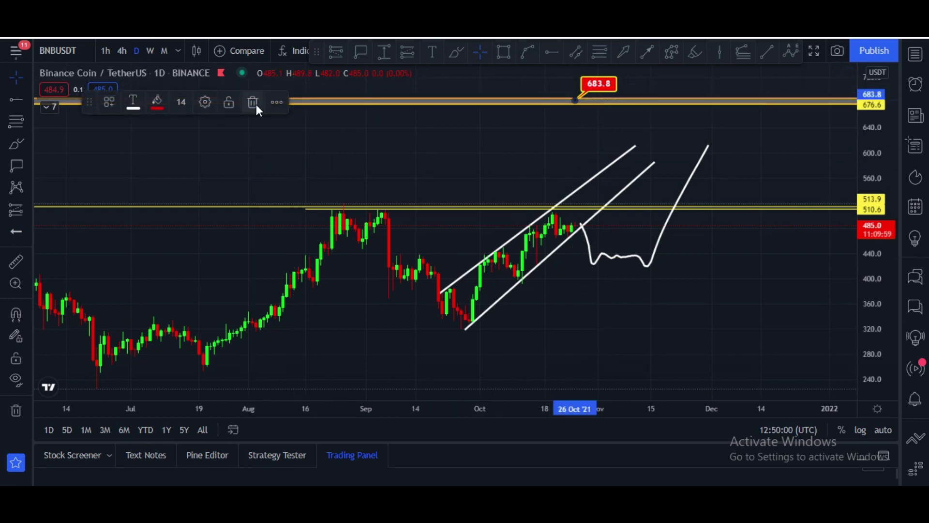
click(252, 103)
click(623, 264)
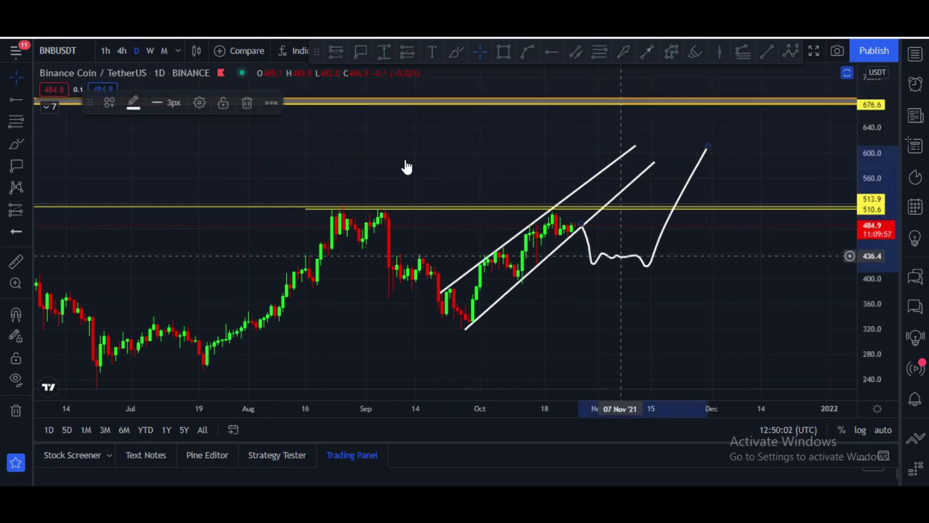
click(246, 102)
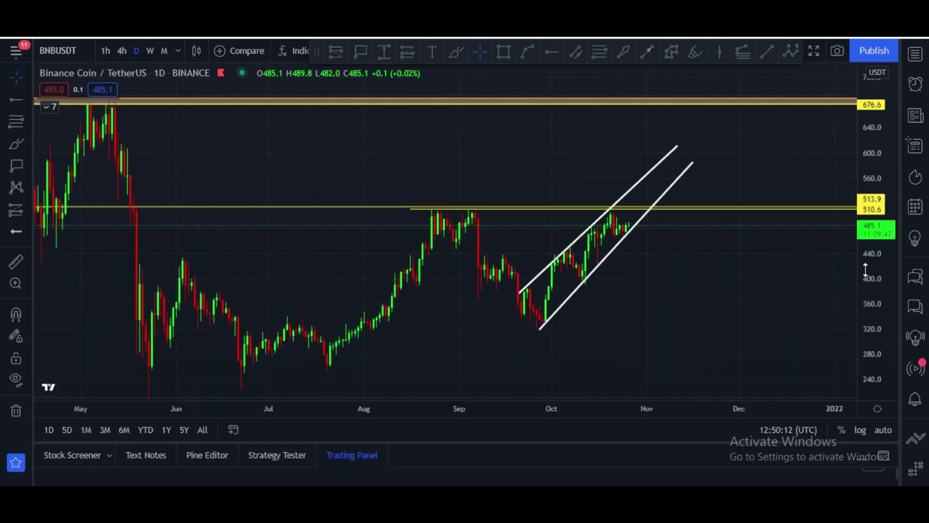
Draw a Fib retracement from about 691.8 on 21 Apr '21 to about 211.2 on 06 Dec '21.
scroll(772, 309, down, 2)
drag(736, 309, 691, 297)
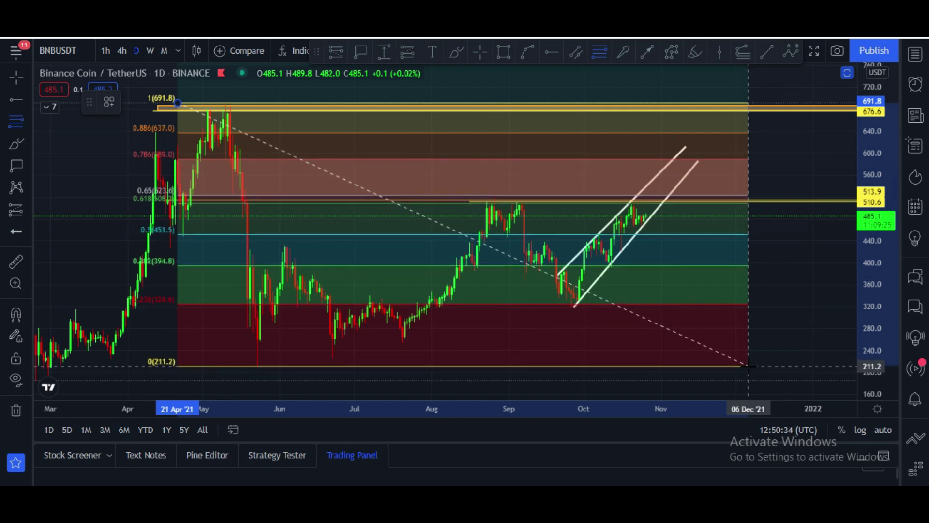
click(749, 367)
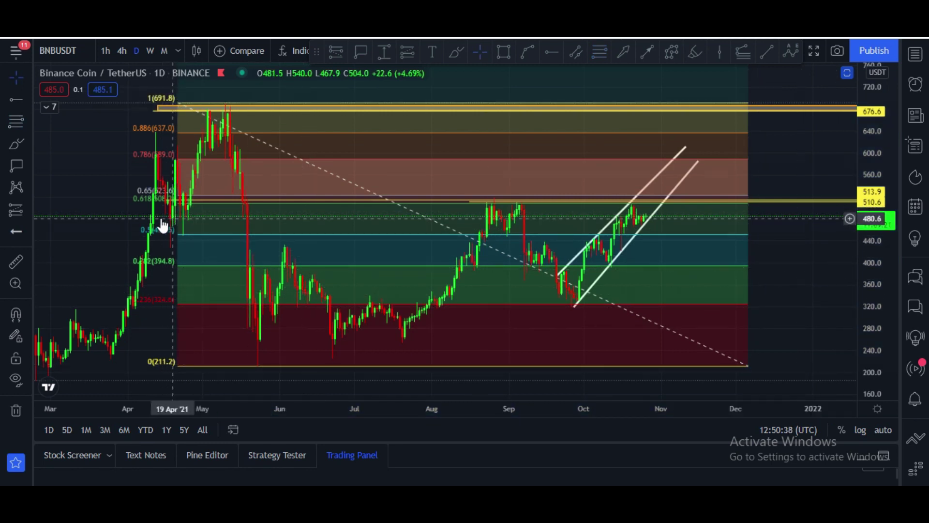
Move the Fib retracement's upper starting point back to the end of March '21 at about 692.1.
drag(886, 288, 879, 334)
drag(807, 265, 821, 303)
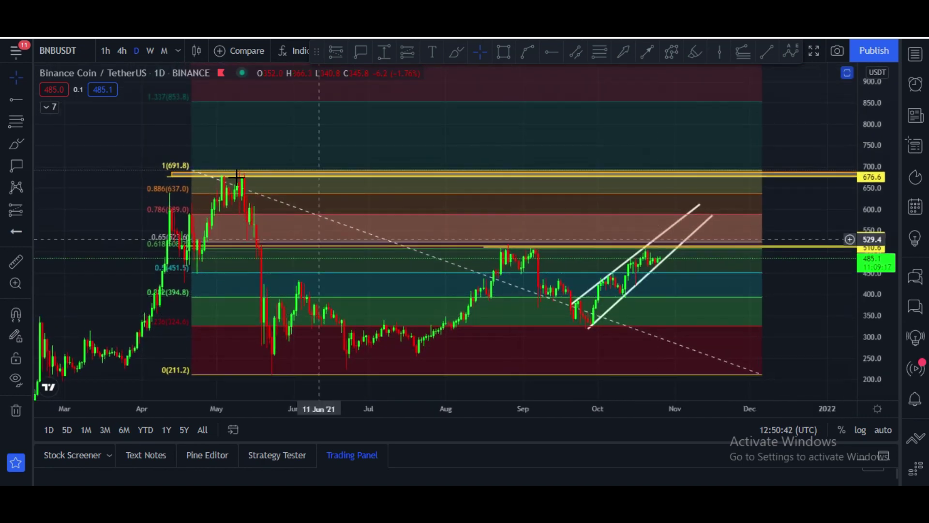
click(190, 170)
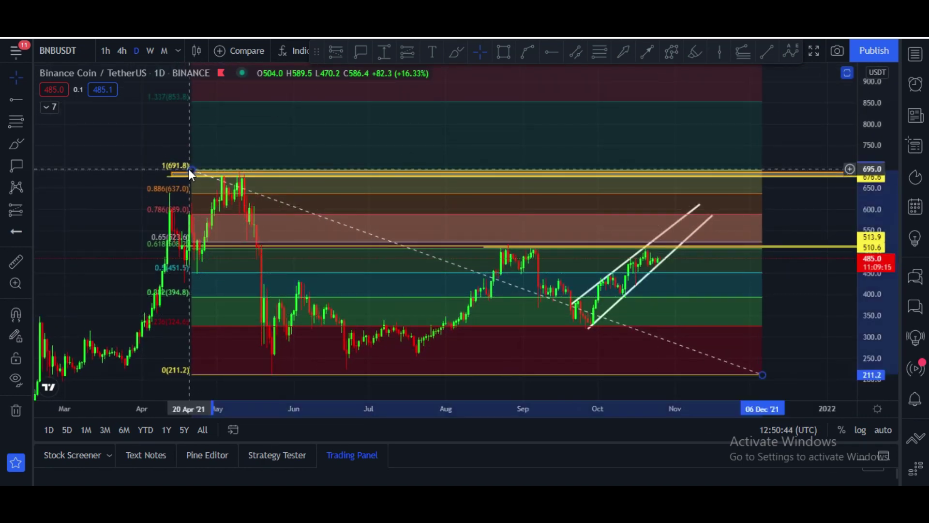
drag(172, 168, 142, 171)
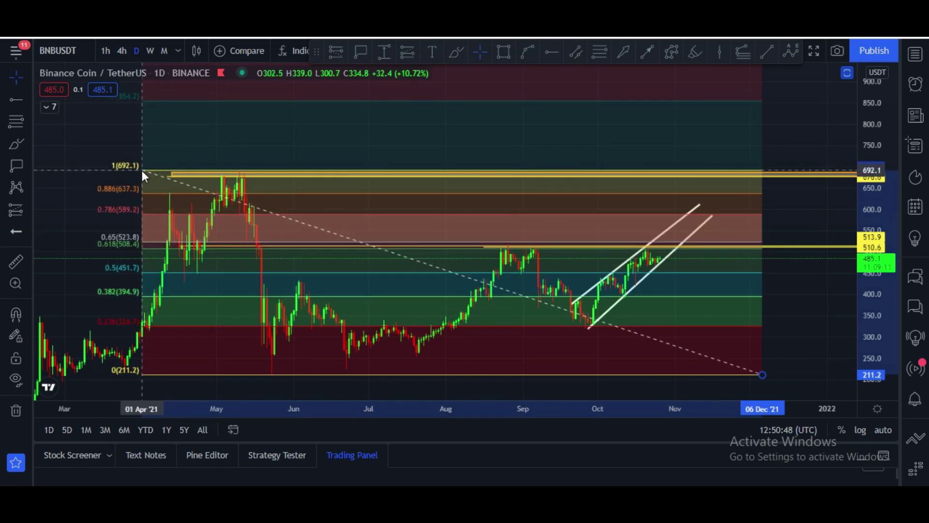
drag(141, 171, 137, 170)
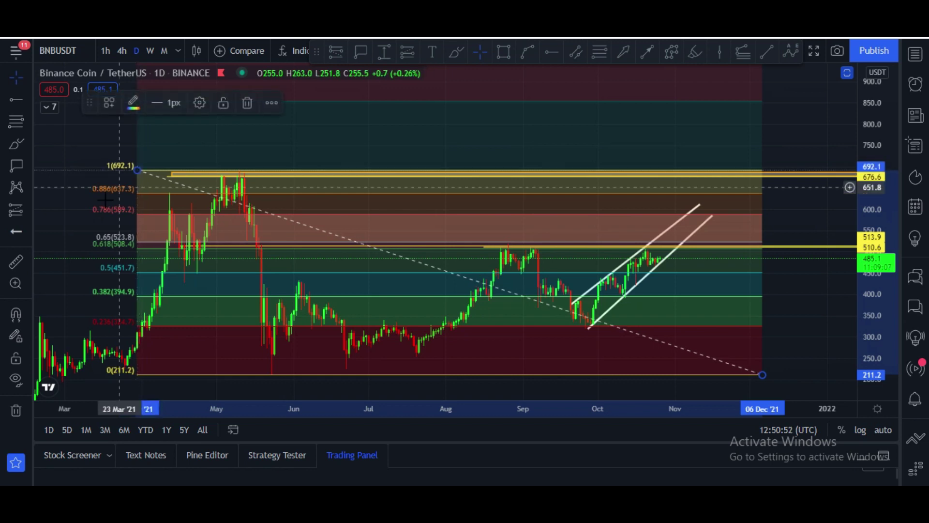
click(816, 155)
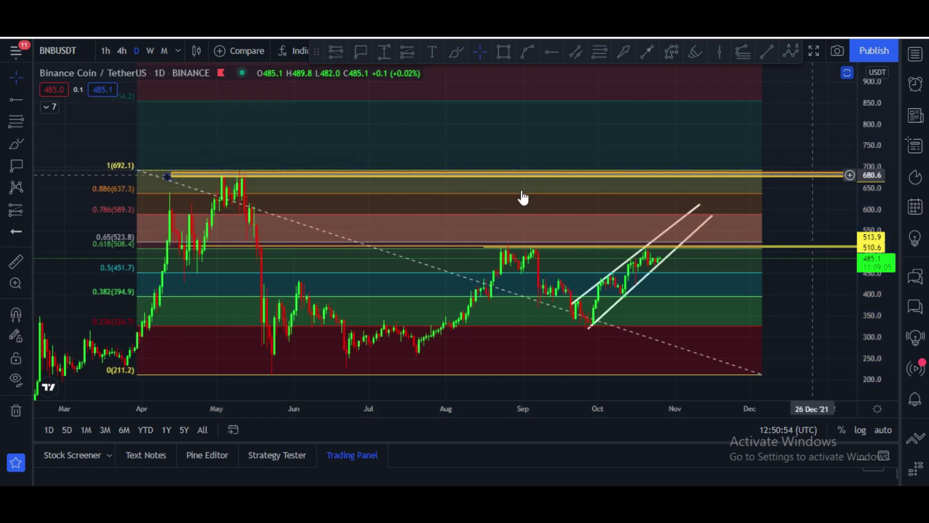
scroll(850, 270, down, 1)
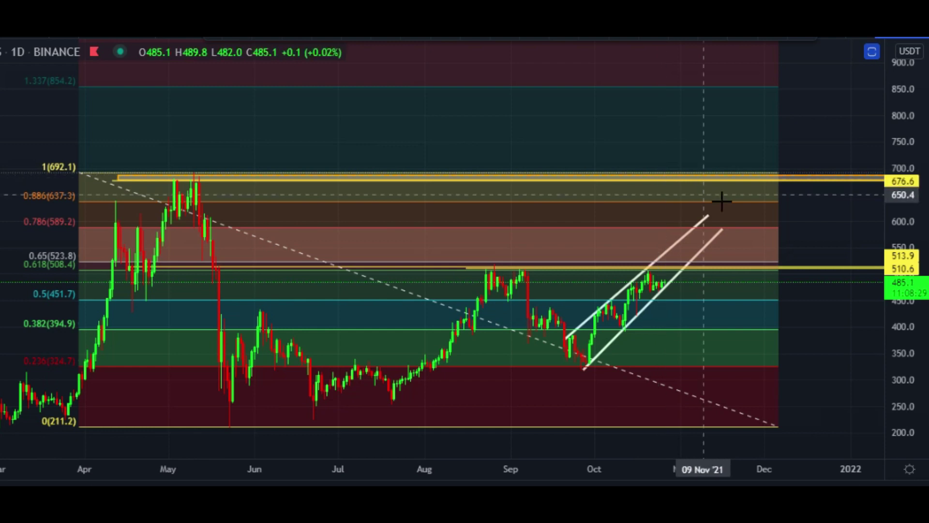
Place horizontal rays at about 591.3 and 638.8 where the 0.786 and 0.886 retracement levels end.
click(781, 226)
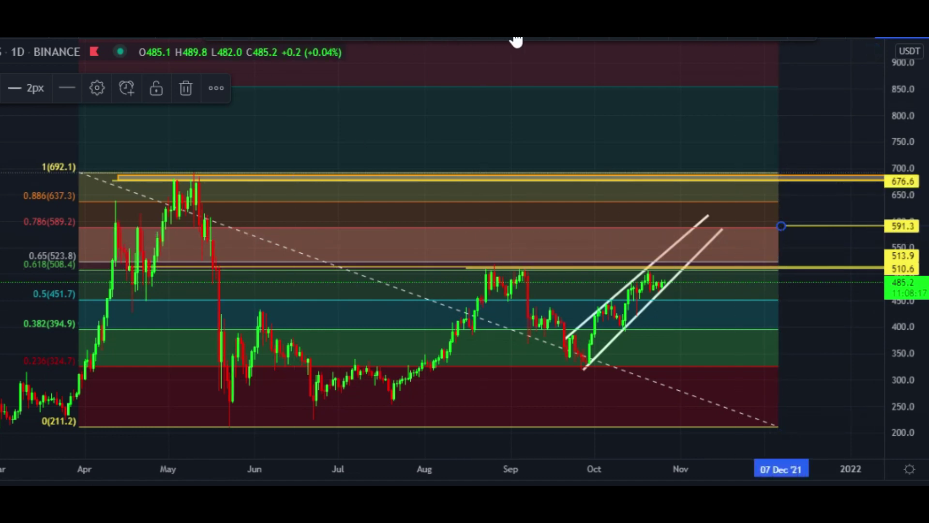
key(Escape)
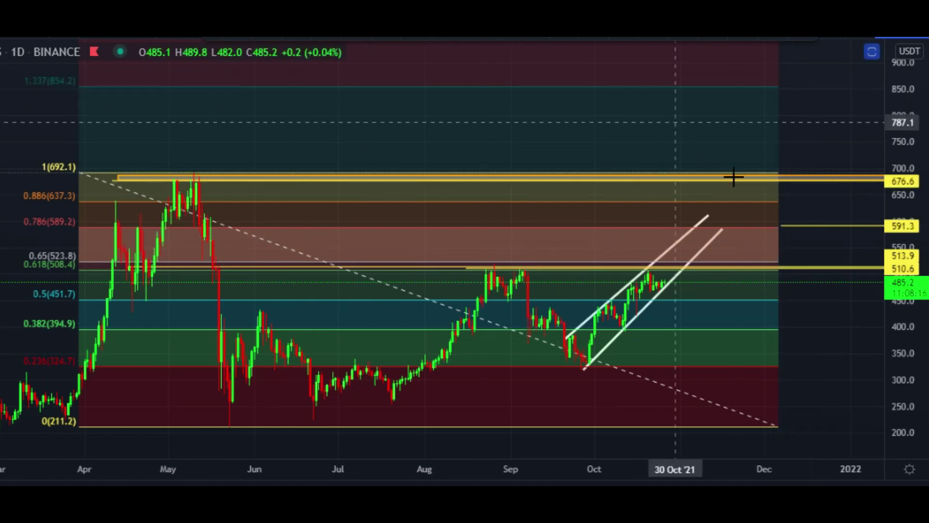
click(777, 199)
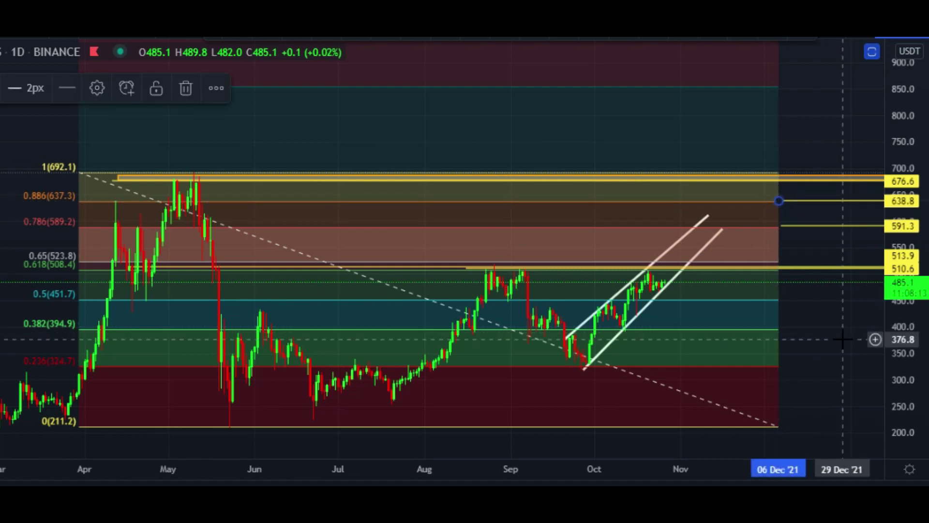
key(Escape)
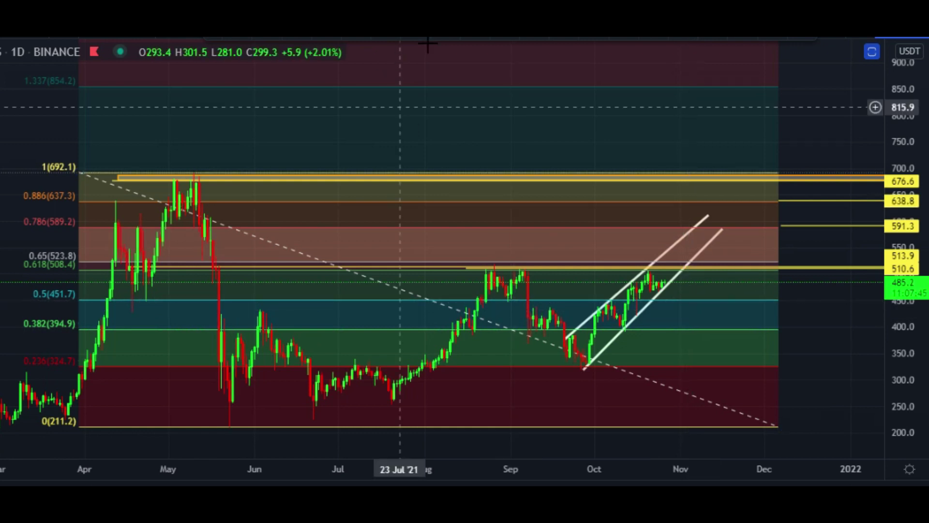
click(781, 300)
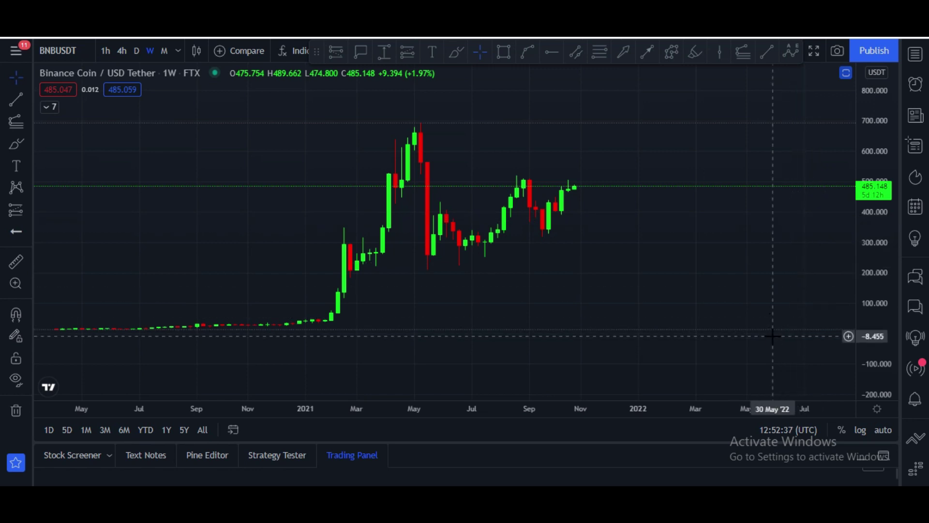
Draw a thin resistance rectangle on the weekly chart from about 507 on 17 May '21 to about 517 on 11 Jul '22.
drag(876, 343, 875, 330)
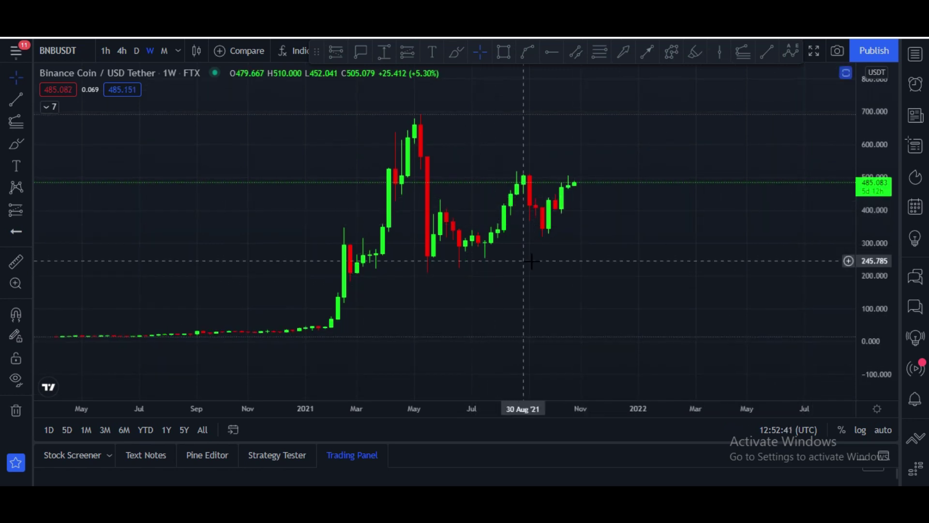
click(501, 55)
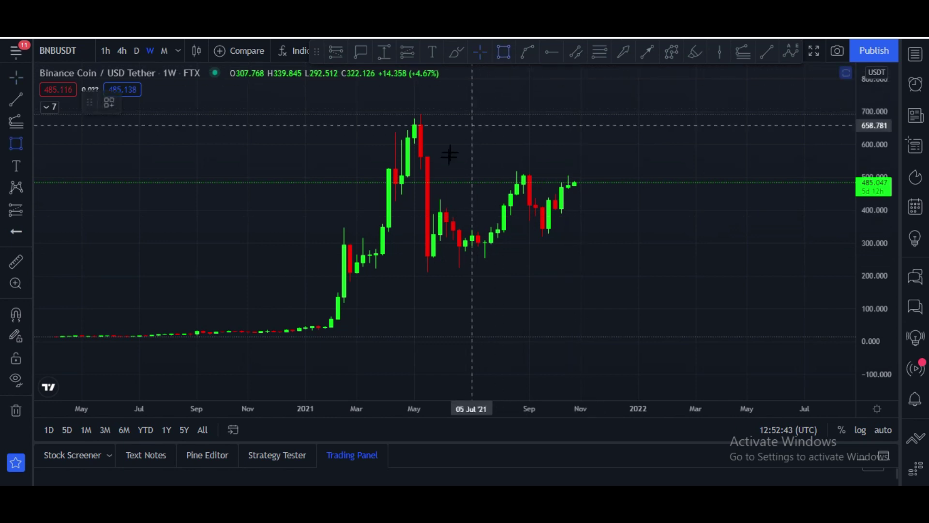
click(427, 175)
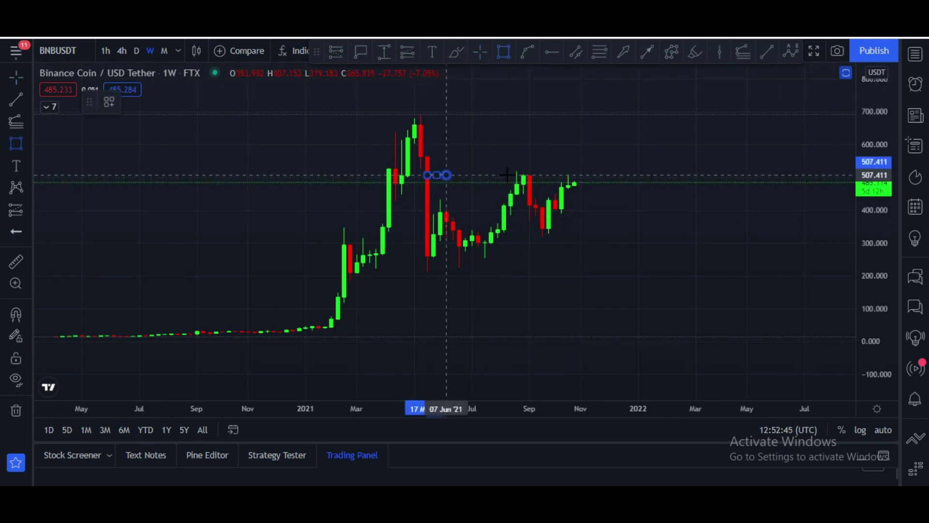
drag(769, 172, 799, 172)
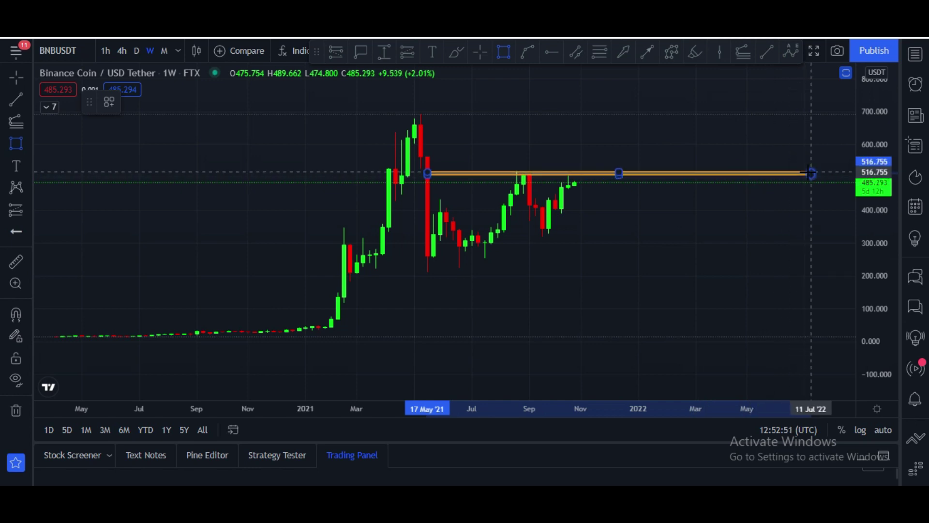
click(768, 232)
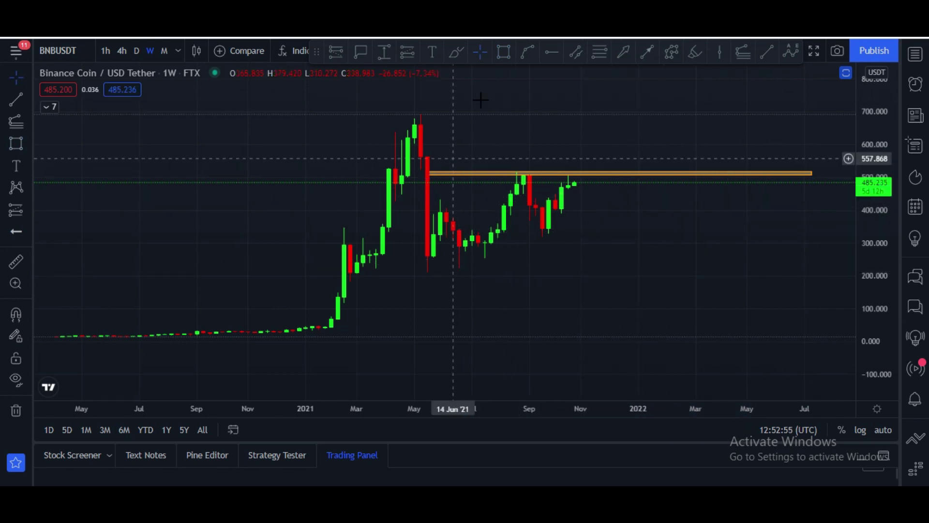
Draw a thin support rectangle along the May to July lows, from 15 Mar '21 to 11 Jul '22 with its lower edge at about 251.
click(504, 52)
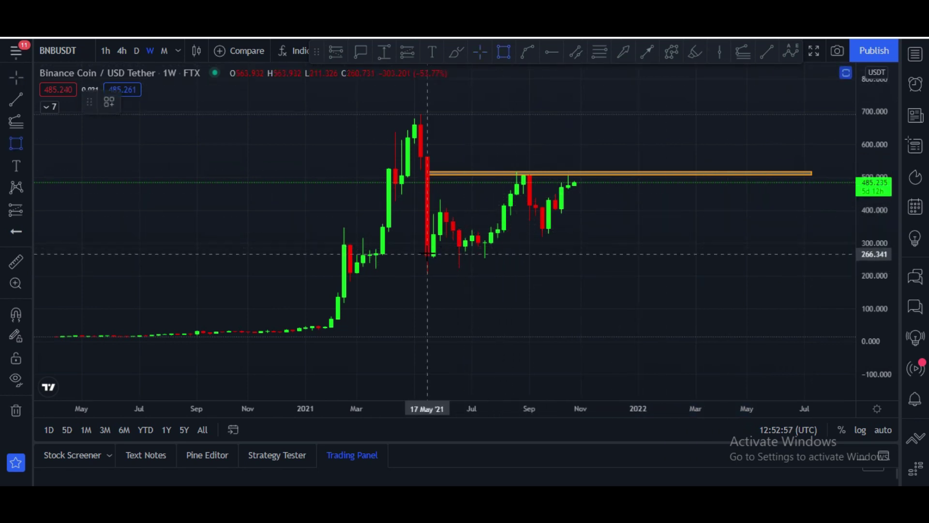
click(383, 255)
click(504, 51)
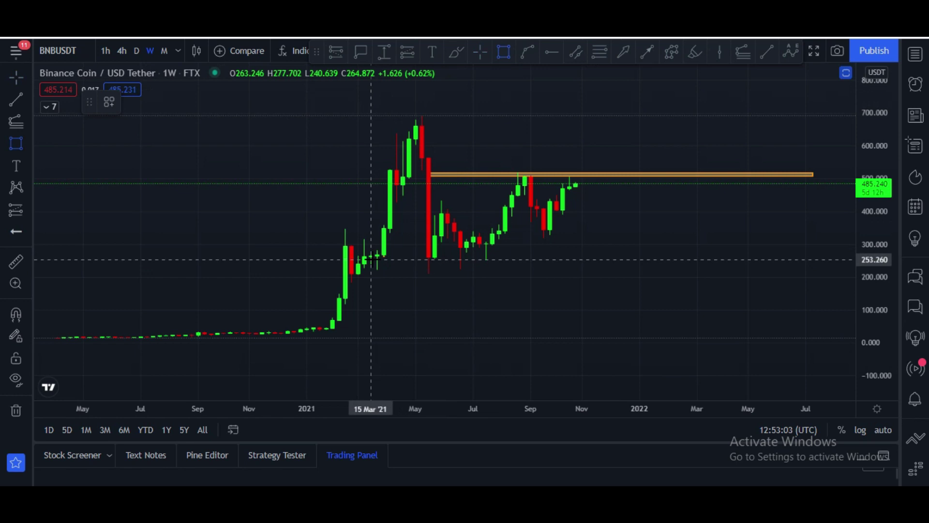
click(372, 258)
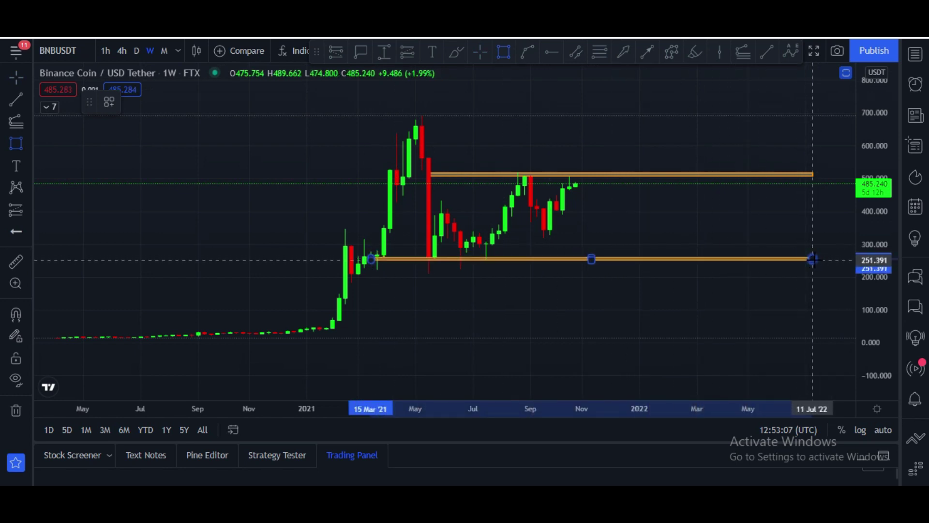
click(813, 259)
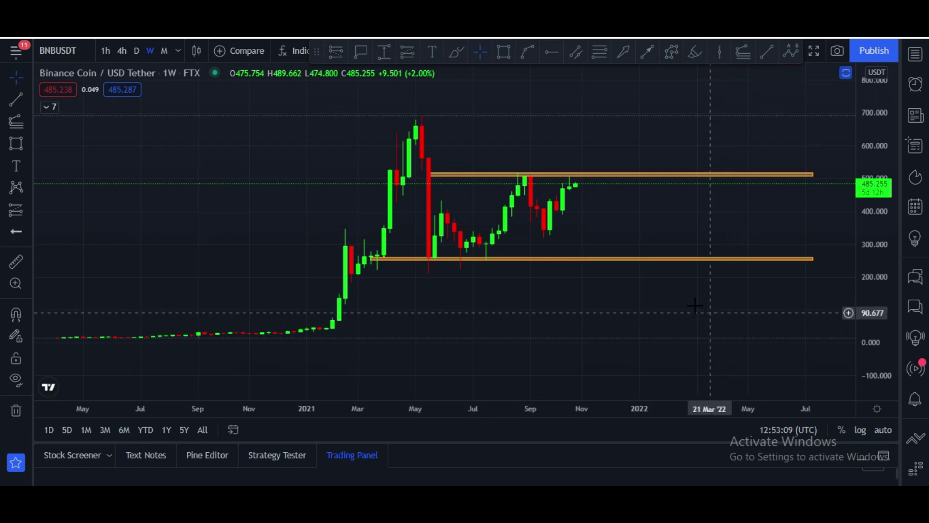
Draw a vertical upward arrow near 29 Nov '21 from the support zone at about 253 to the resistance zone.
drag(471, 121, 450, 145)
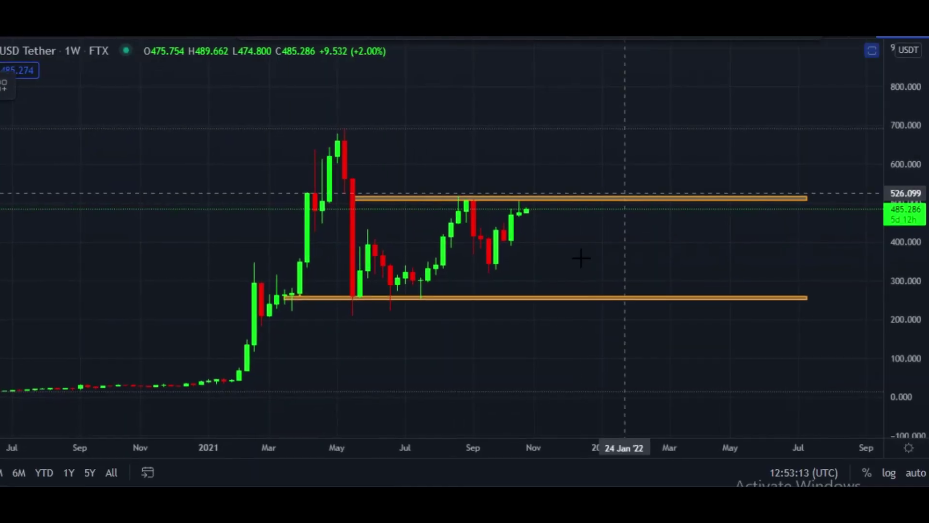
click(564, 298)
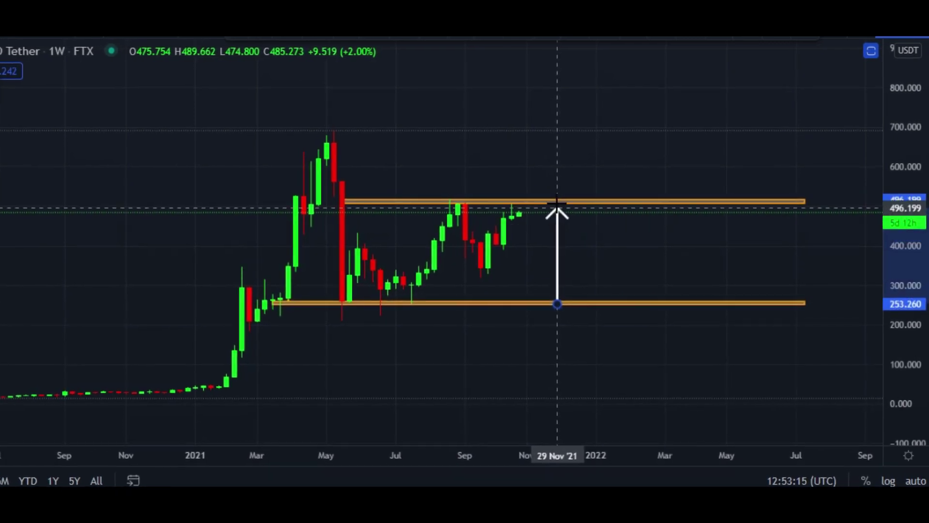
click(548, 200)
Move the arrow up so its base sits on the resistance zone at about 509, and place a horizontal ray at 782.120 by its tip.
drag(548, 251, 561, 149)
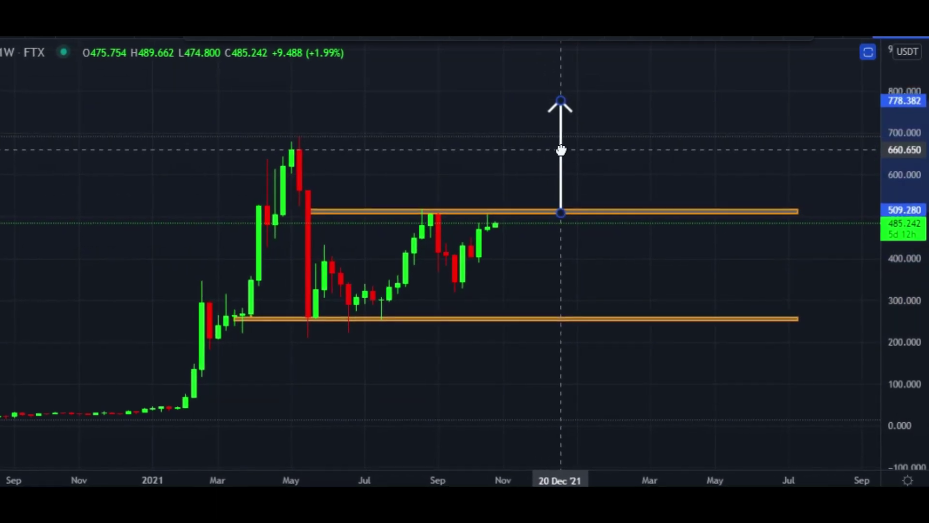
click(601, 388)
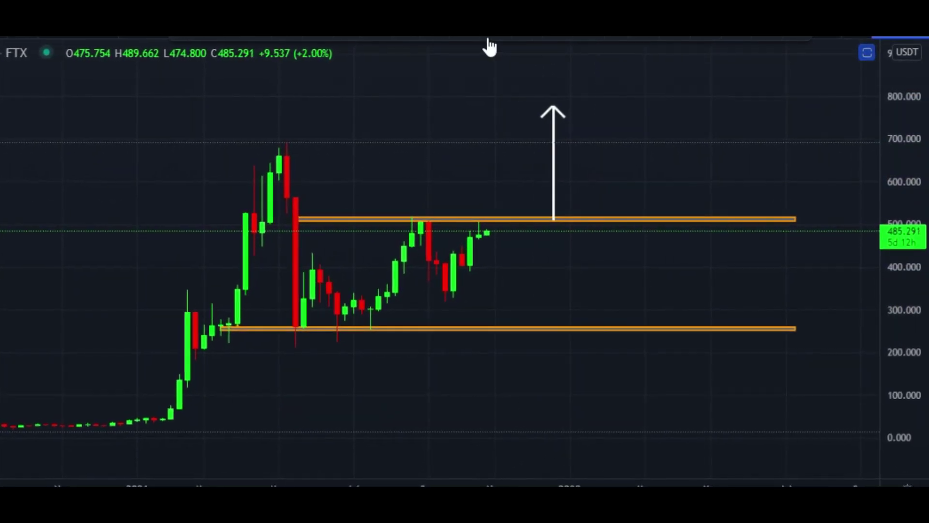
click(528, 105)
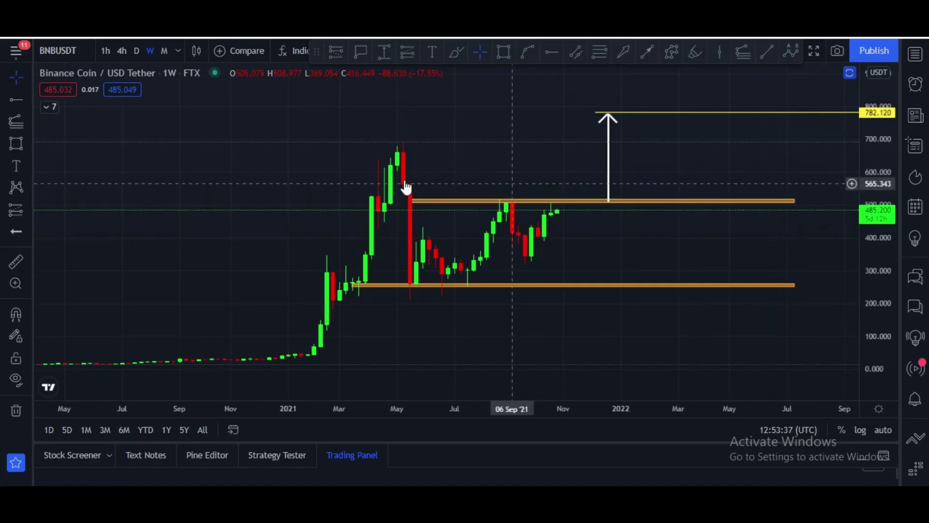
Draw a trend-based Fib extension from 206.541 on 1 Mar '21 to 696.157 on 3 May '21, ending at 210.278 on 22 Aug '22.
click(15, 123)
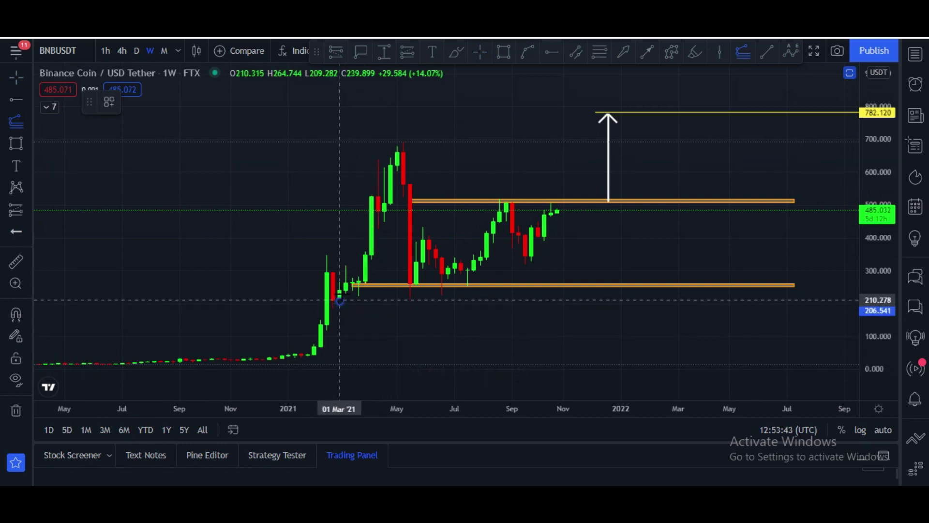
click(397, 140)
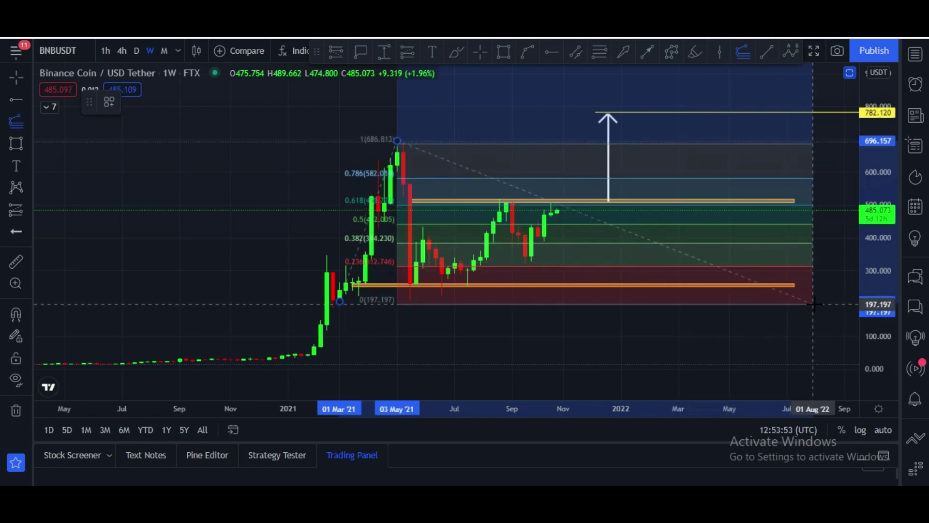
click(829, 300)
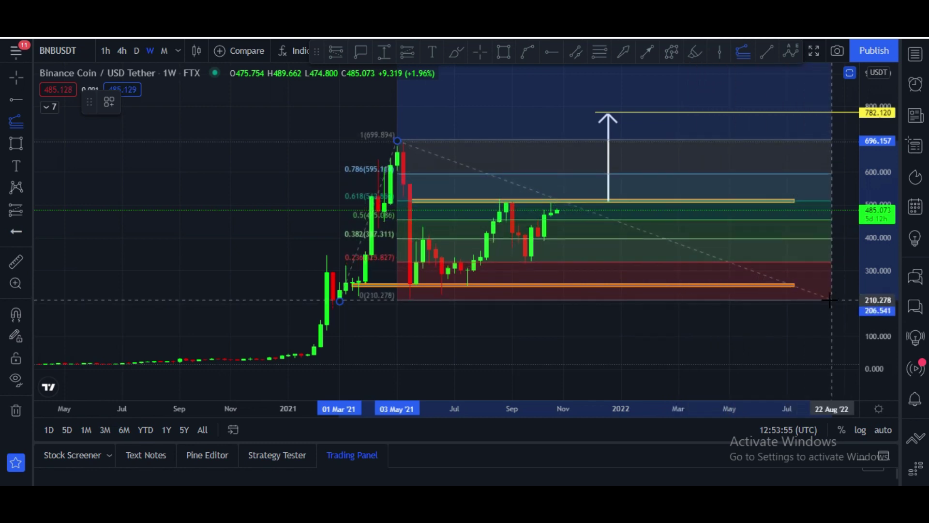
Move the Fib extension's upper anchor from the May high back to 15 Mar '21 at about 692, then deselect the drawing.
drag(553, 329, 552, 353)
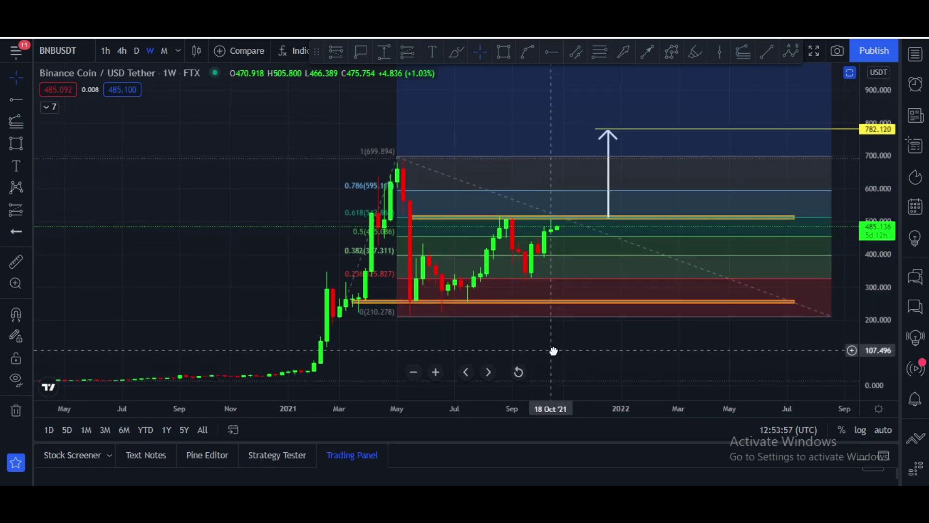
drag(396, 156, 353, 159)
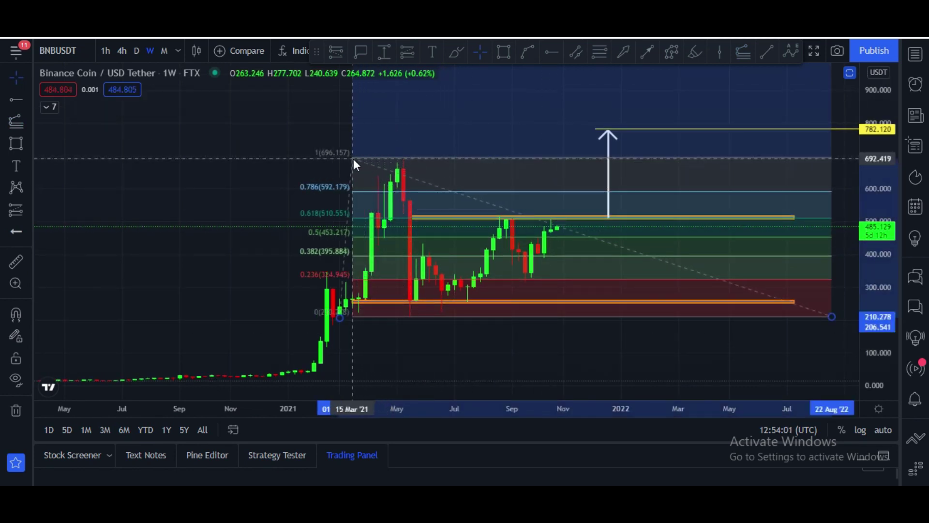
click(237, 221)
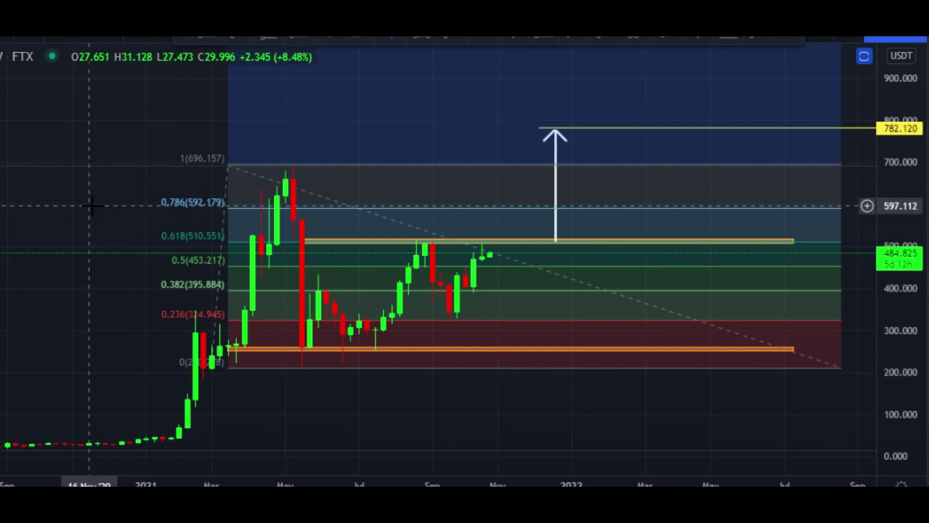
Place a horizontal ray at 990.906 from the Fib extension's end on 22 Aug '22, marking the 1.618 level.
drag(100, 205, 73, 257)
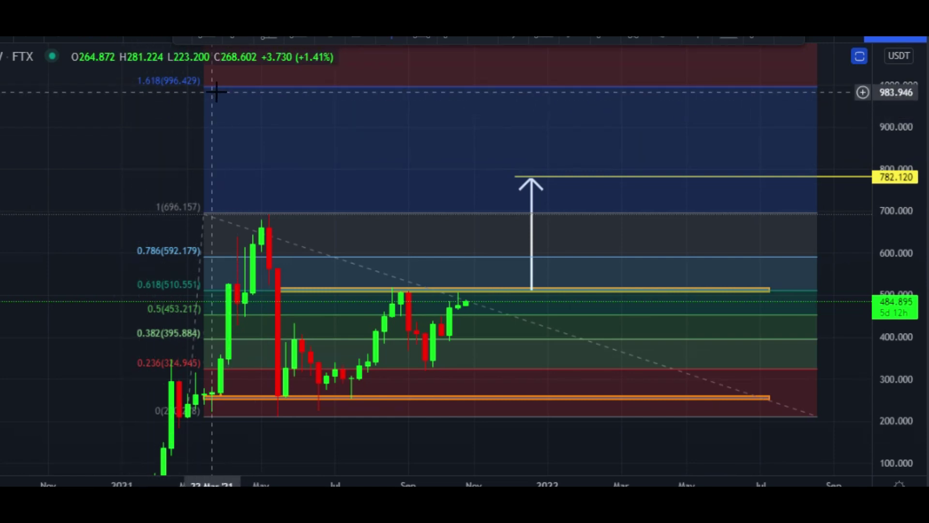
drag(901, 224, 675, 280)
drag(72, 199, 42, 230)
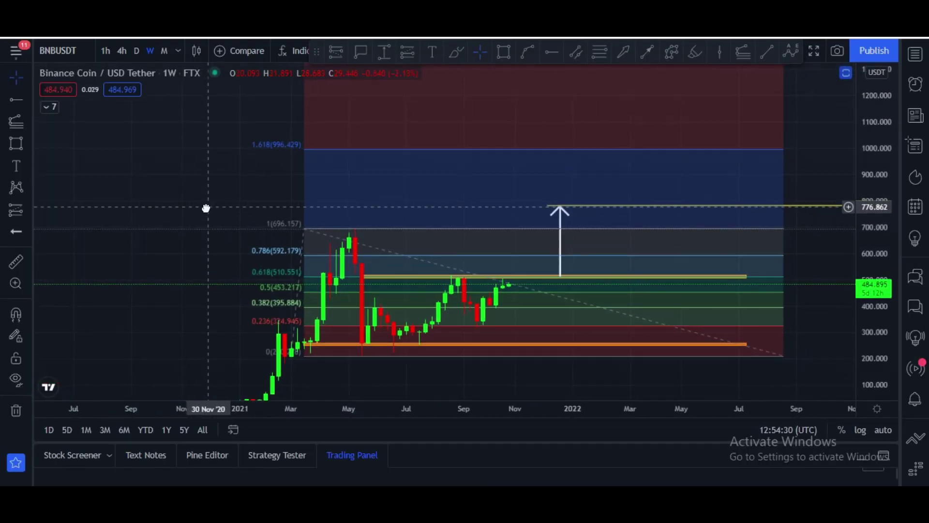
drag(206, 209, 197, 213)
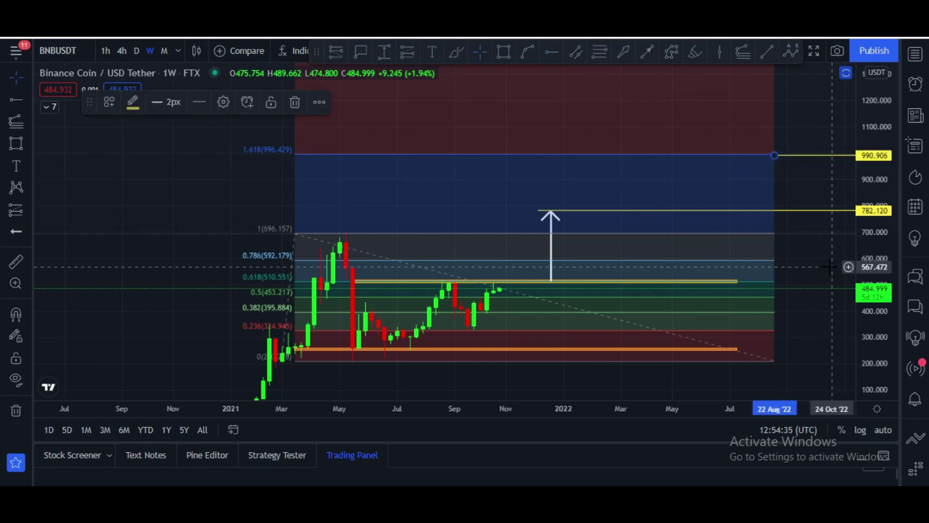
Place a horizontal ray at 1482.218 from the end of the Fib extension's 2.618 level.
drag(880, 242, 874, 295)
drag(815, 140, 807, 173)
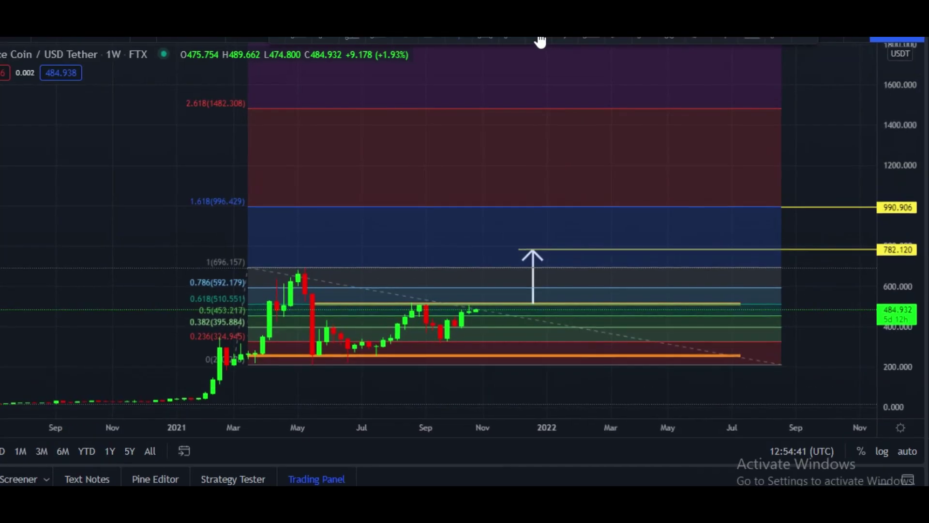
click(779, 110)
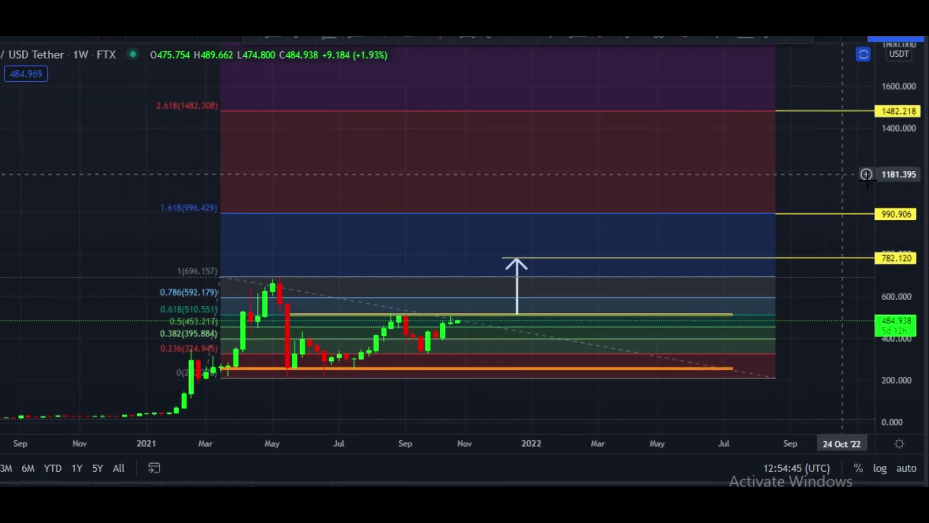